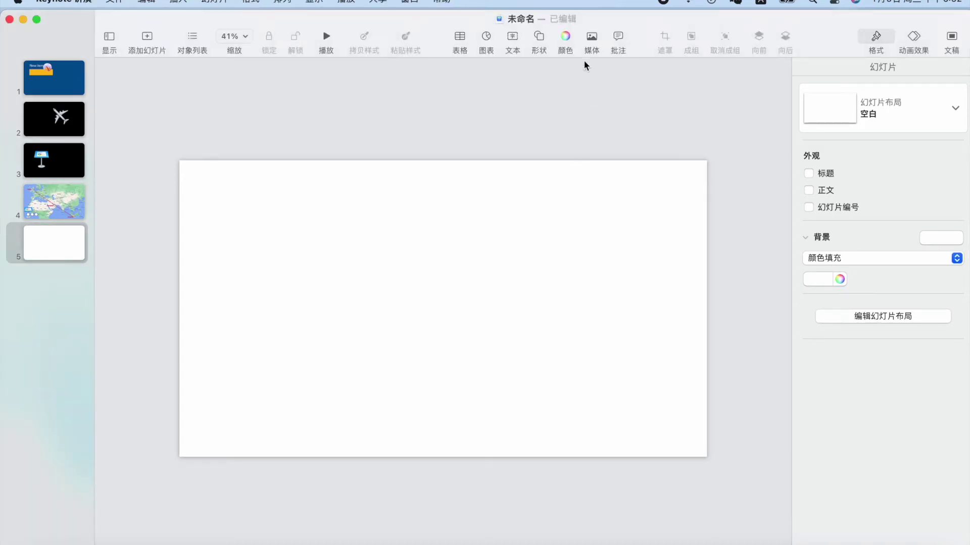
# Insert Google Maps.pdf from the Desktop onto blank slide 5
pyautogui.click(592, 38)
pyautogui.click(611, 164)
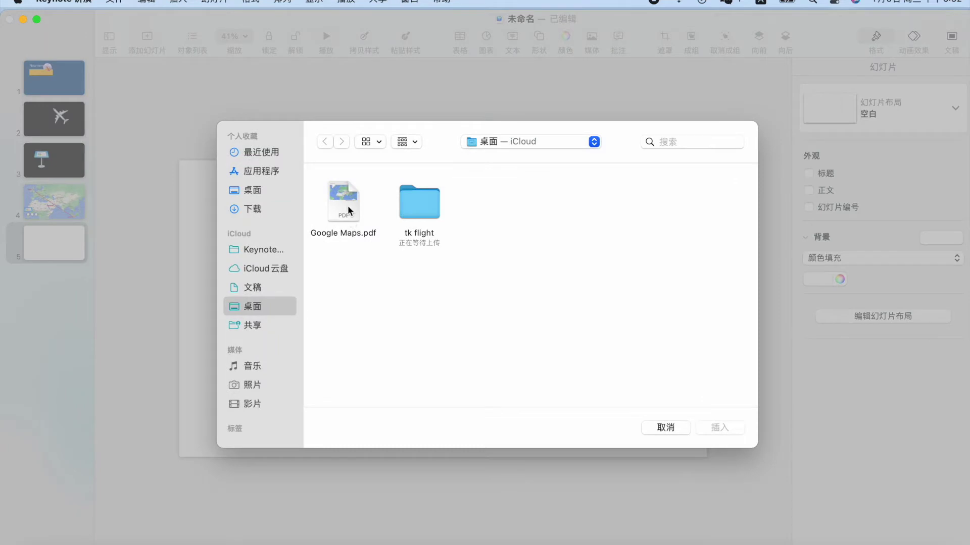
pyautogui.click(345, 202)
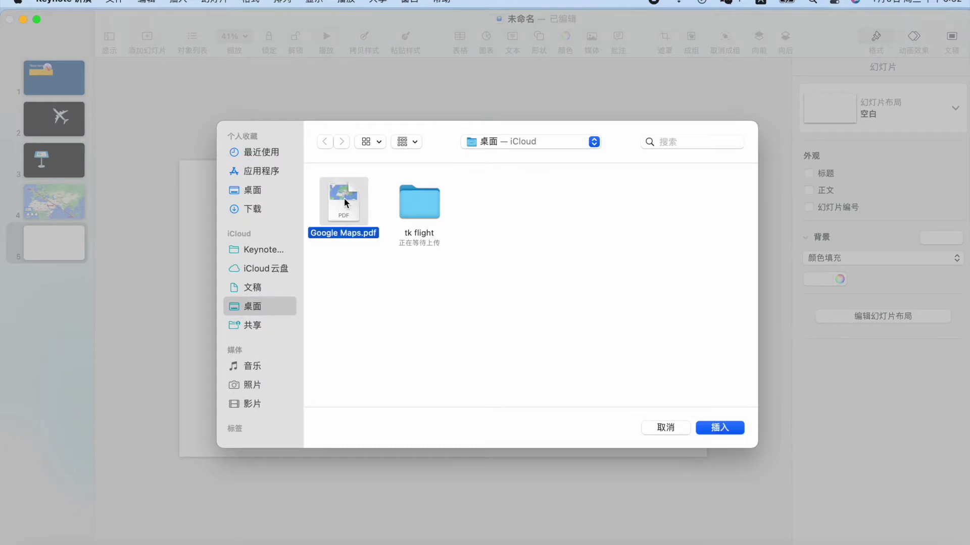
pyautogui.click(708, 429)
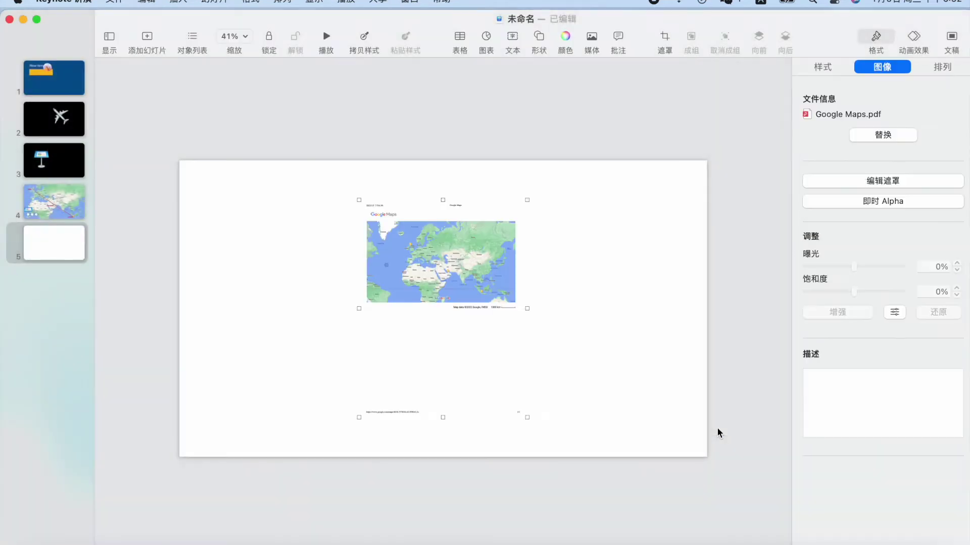
# Mask the map page so its bottom edge sits just below the map
pyautogui.doubleClick(459, 275)
pyautogui.moveTo(443, 417); pyautogui.dragTo(443, 340)
pyautogui.click(522, 443)
# Move the map image toward the top-left and enlarge it across the slide
pyautogui.moveTo(431, 269); pyautogui.dragTo(245, 211)
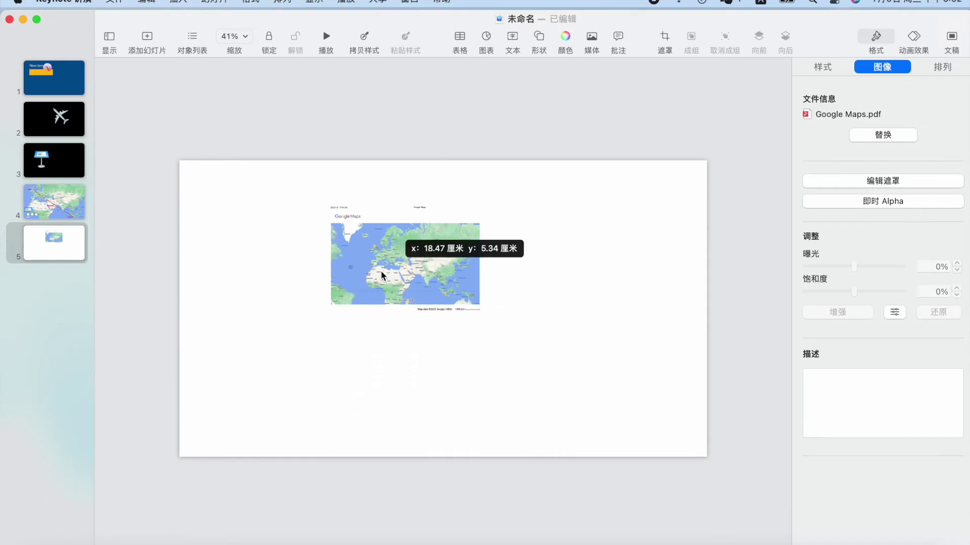
pyautogui.moveTo(341, 281); pyautogui.dragTo(571, 473)
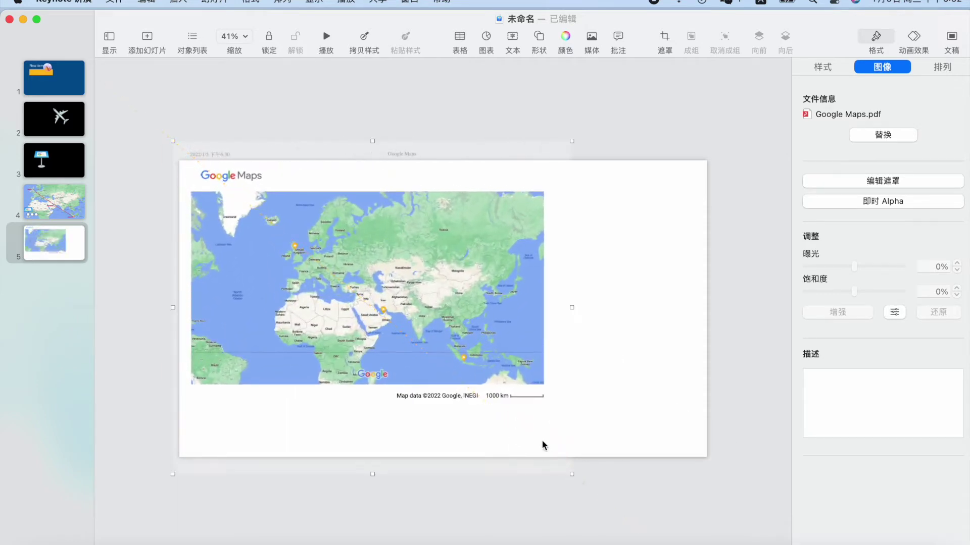
pyautogui.moveTo(572, 474); pyautogui.dragTo(670, 543)
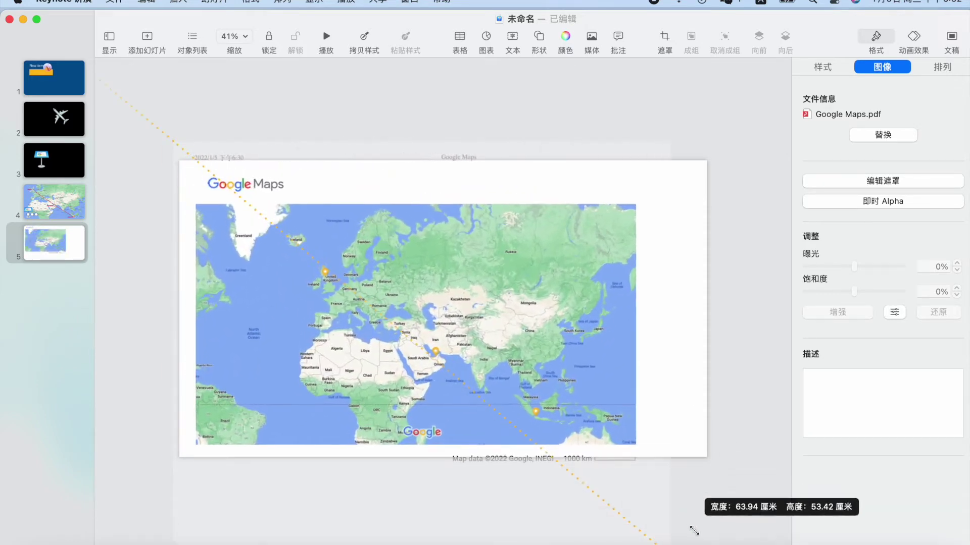
pyautogui.moveTo(669, 348); pyautogui.dragTo(748, 356)
pyautogui.moveTo(630, 321); pyautogui.dragTo(605, 298)
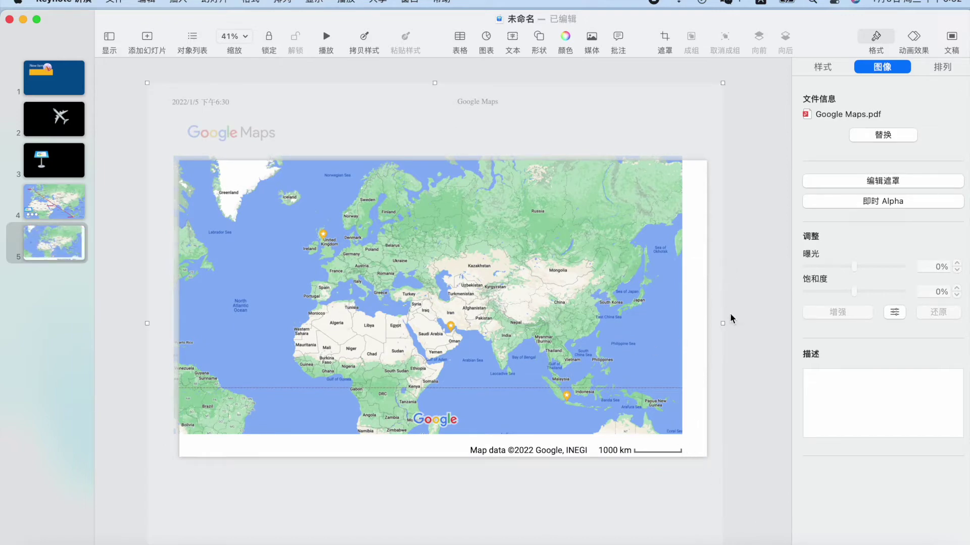
pyautogui.moveTo(721, 323); pyautogui.dragTo(752, 376)
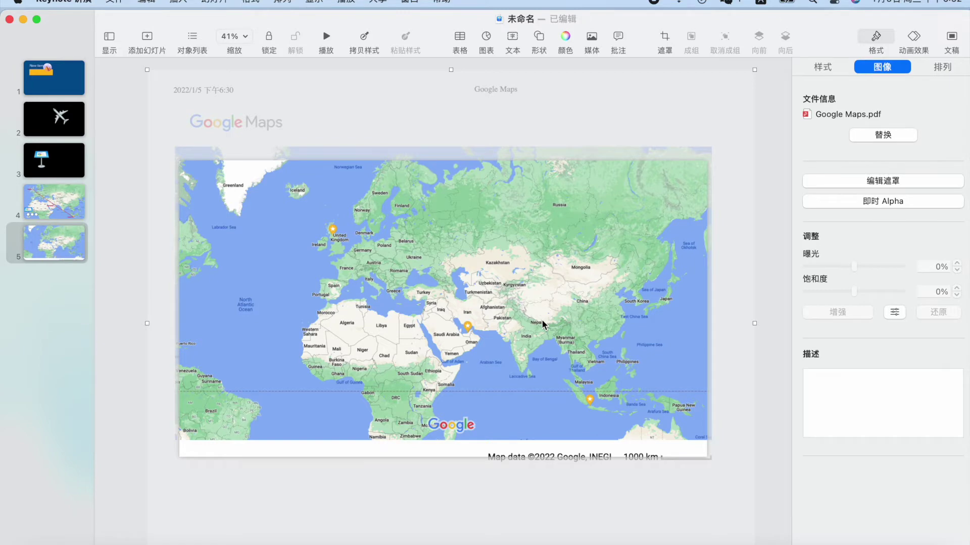
# Stretch the map past the slide's left and right edges and nudge it into place
pyautogui.scroll(3, 541, 319)
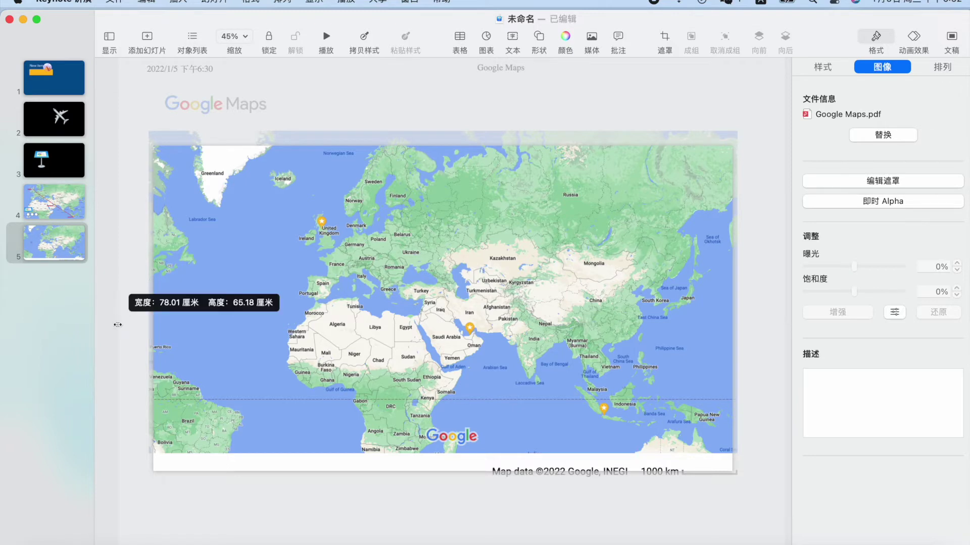
pyautogui.moveTo(117, 325); pyautogui.dragTo(7, 376)
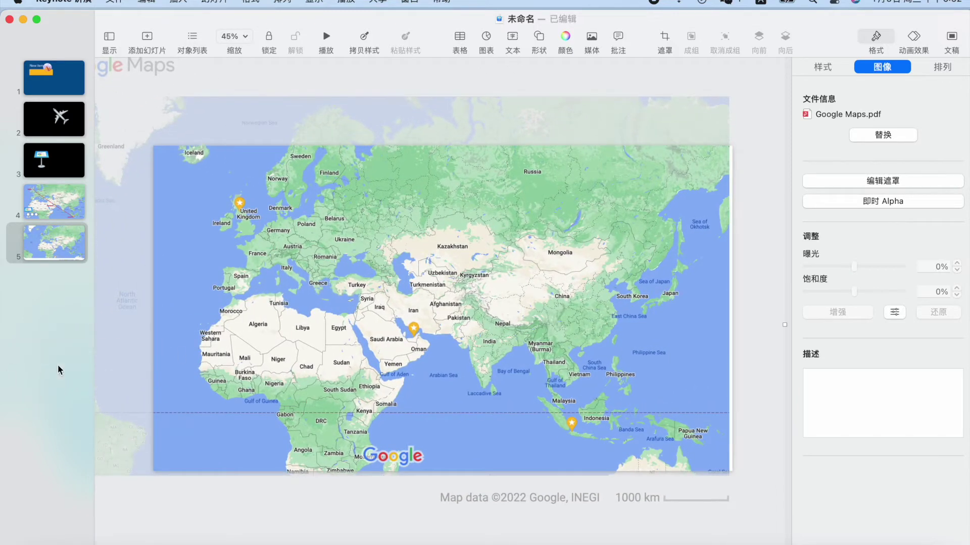
pyautogui.moveTo(498, 279); pyautogui.dragTo(475, 281)
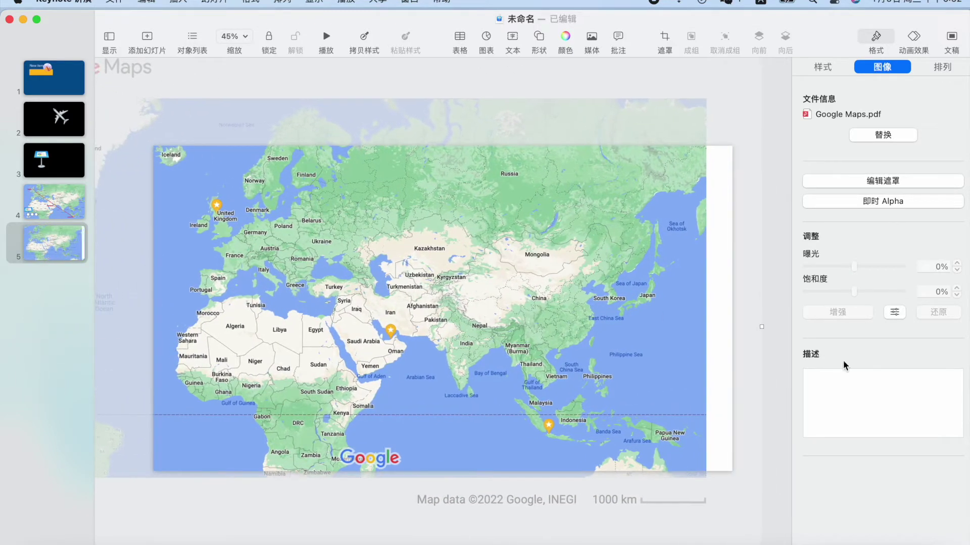
pyautogui.moveTo(759, 331); pyautogui.dragTo(834, 395)
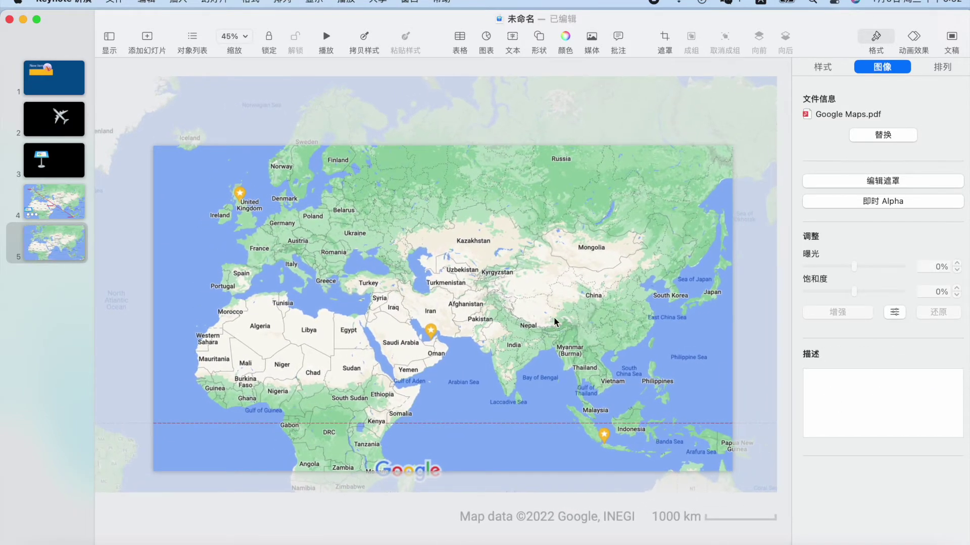
pyautogui.moveTo(553, 314); pyautogui.dragTo(551, 328)
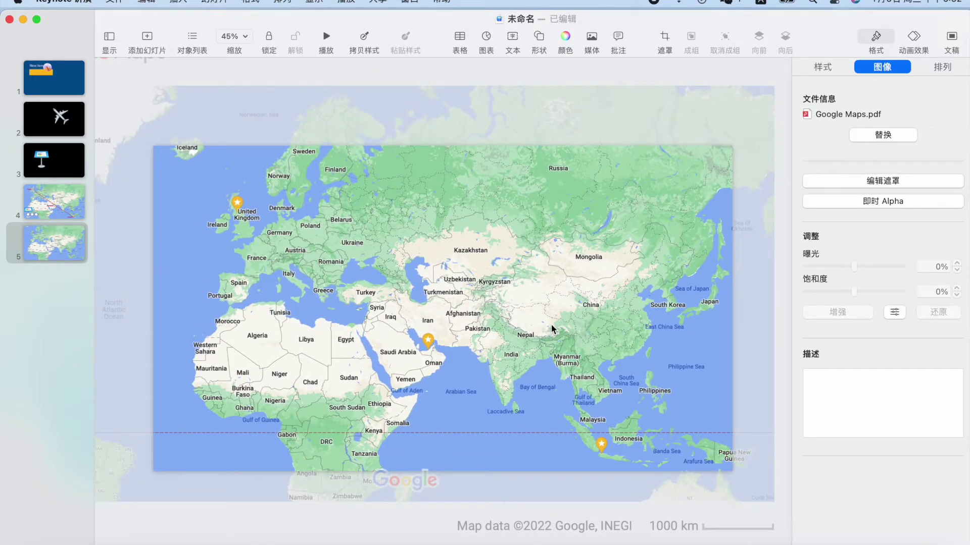
pyautogui.moveTo(551, 328); pyautogui.dragTo(550, 330)
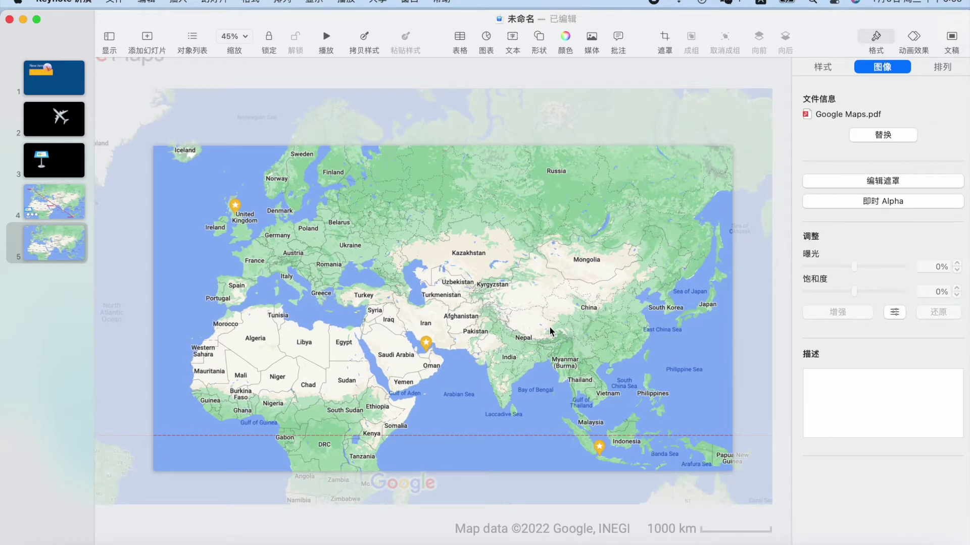
pyautogui.scroll(-5, 551, 331)
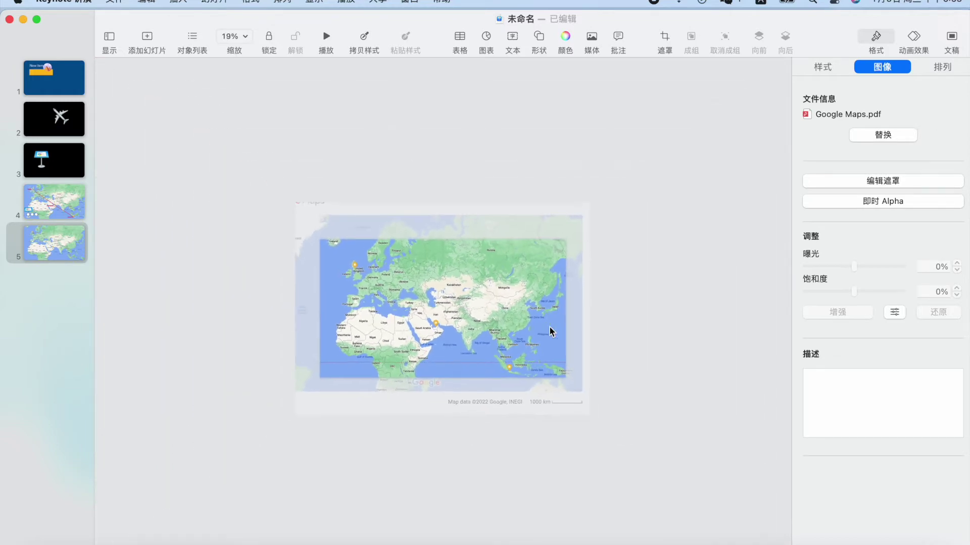
# Crop away the page header above the map and trim the right margin
pyautogui.scroll(2, 549, 331)
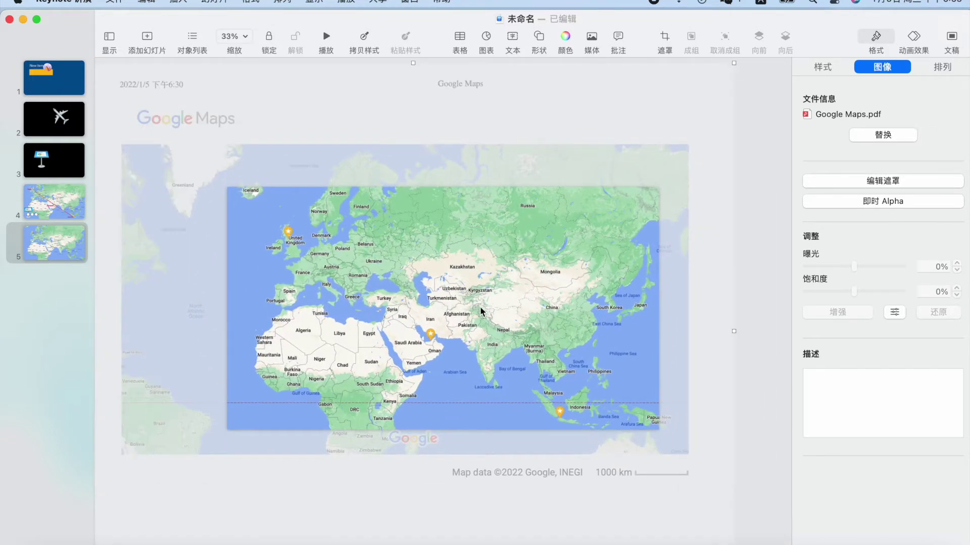
pyautogui.scroll(-4, 480, 311)
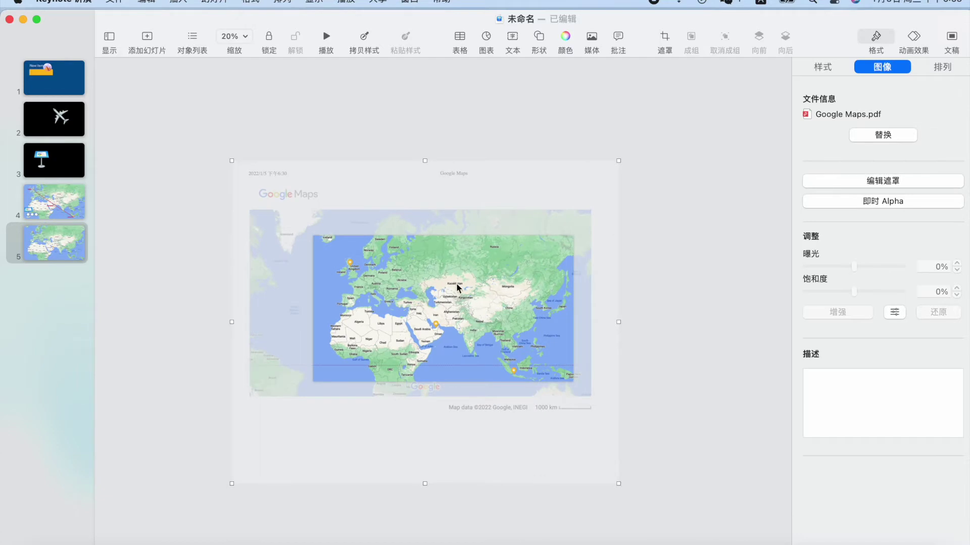
pyautogui.doubleClick(456, 283)
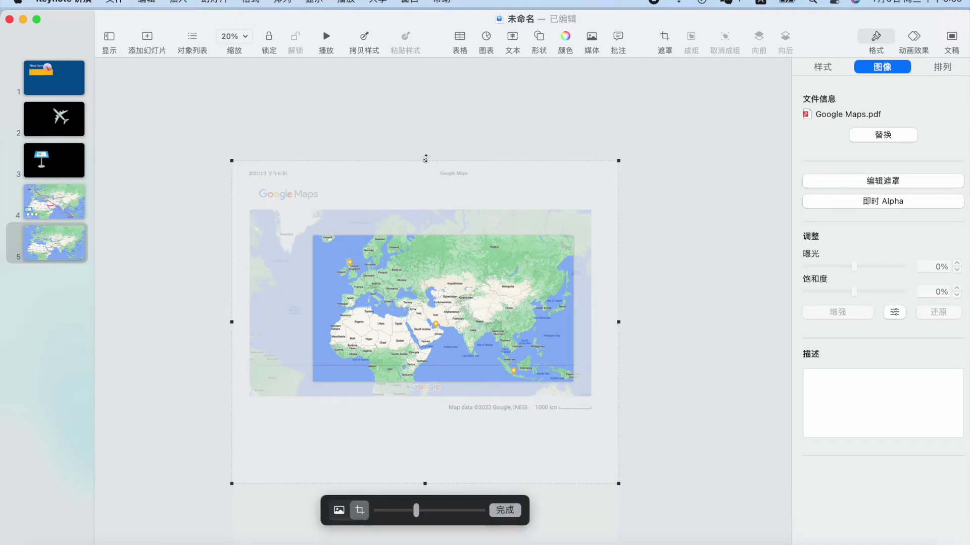
pyautogui.moveTo(426, 160); pyautogui.dragTo(426, 229)
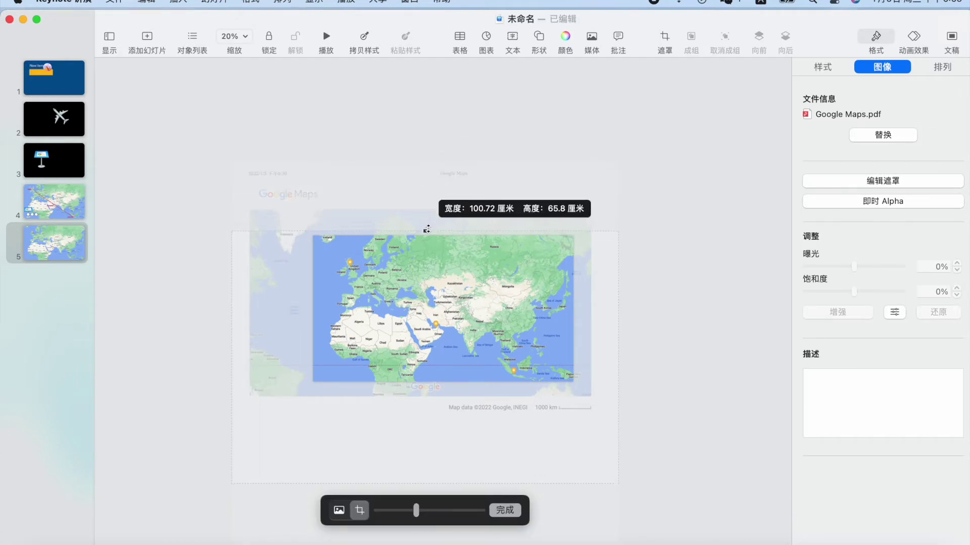
pyautogui.moveTo(427, 230); pyautogui.dragTo(427, 234)
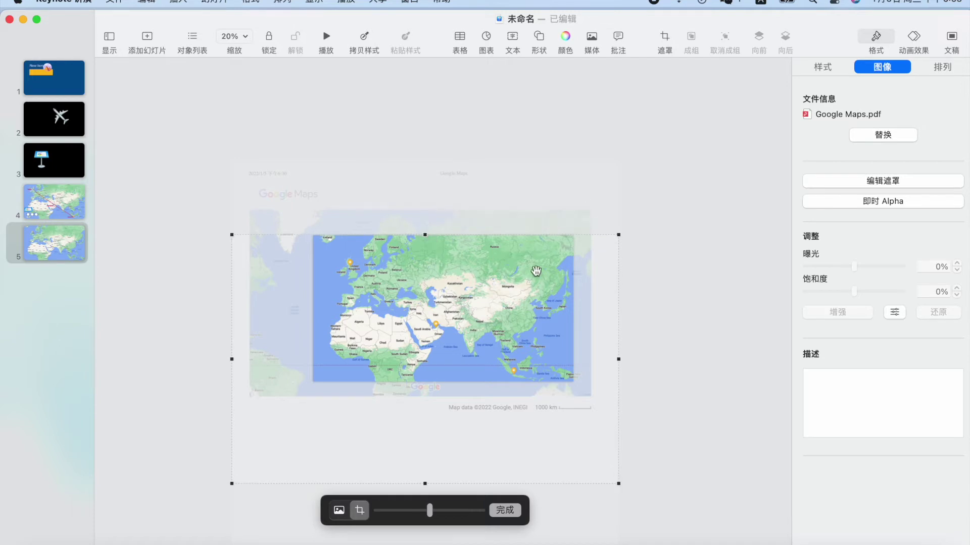
pyautogui.moveTo(619, 358); pyautogui.dragTo(575, 358)
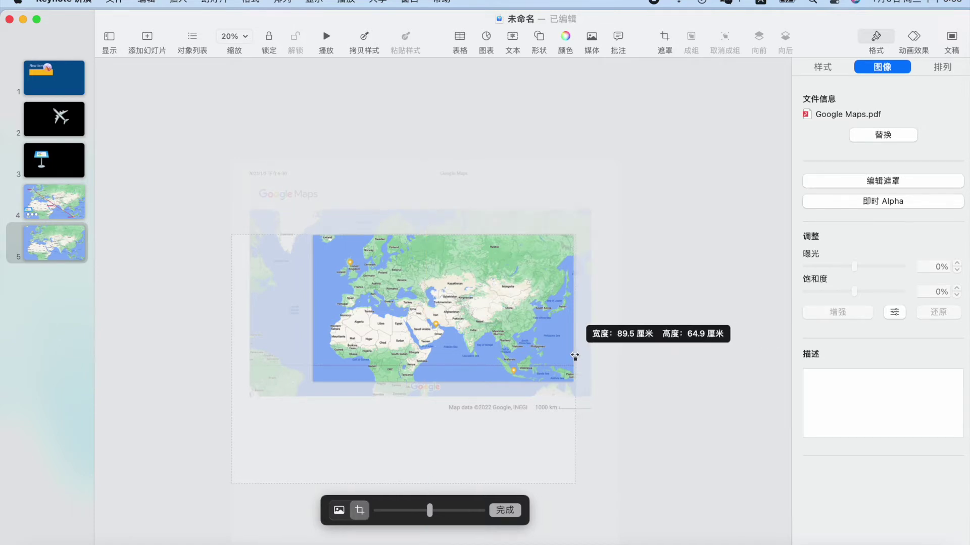
# Trim the bottom footer and left margin to the map border and finish the mask
pyautogui.moveTo(404, 484); pyautogui.dragTo(405, 401)
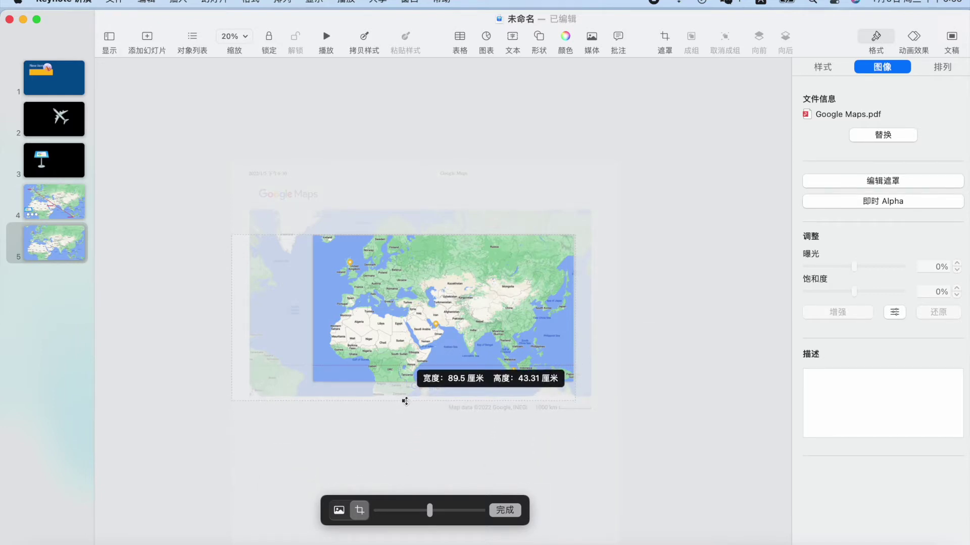
pyautogui.moveTo(406, 401); pyautogui.dragTo(406, 386)
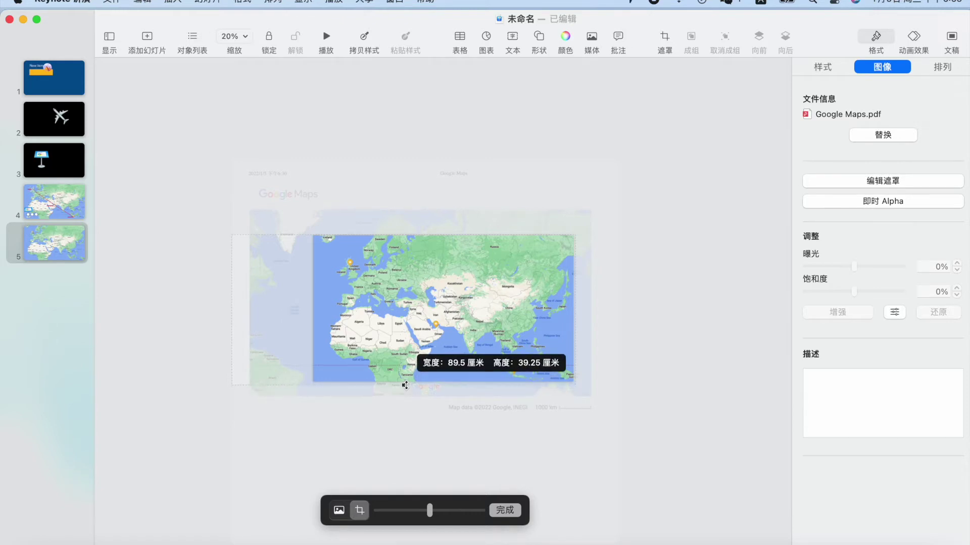
pyautogui.moveTo(406, 386); pyautogui.dragTo(405, 387)
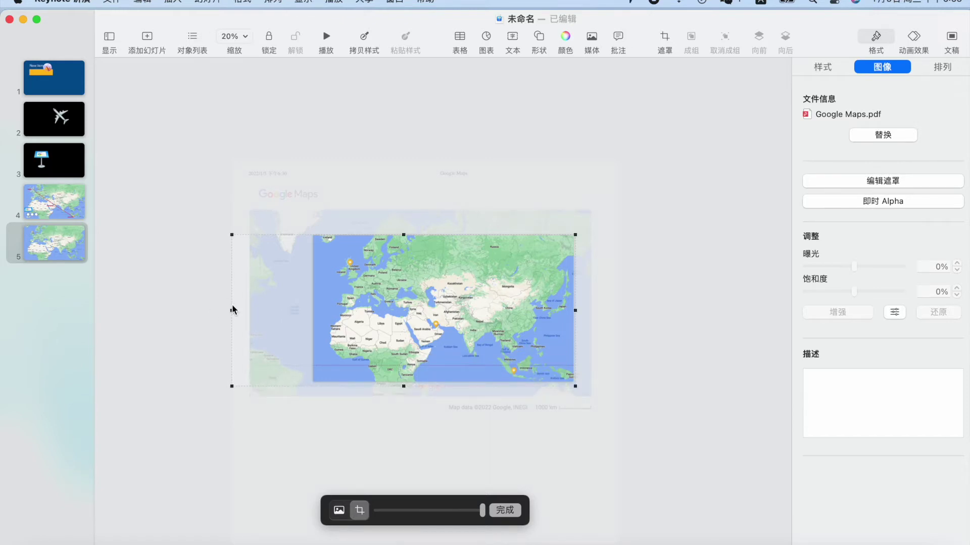
pyautogui.moveTo(232, 310); pyautogui.dragTo(311, 319)
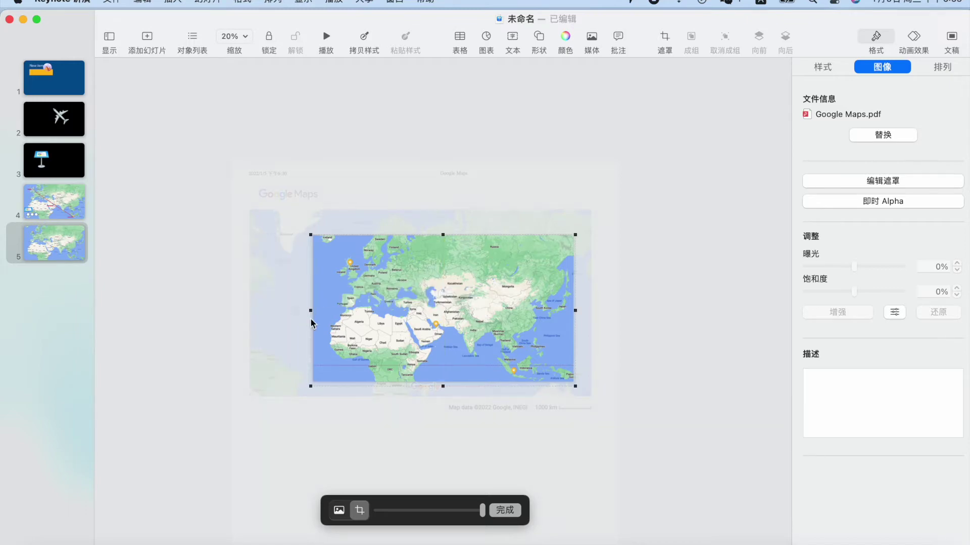
pyautogui.click(516, 514)
pyautogui.scroll(5, 478, 423)
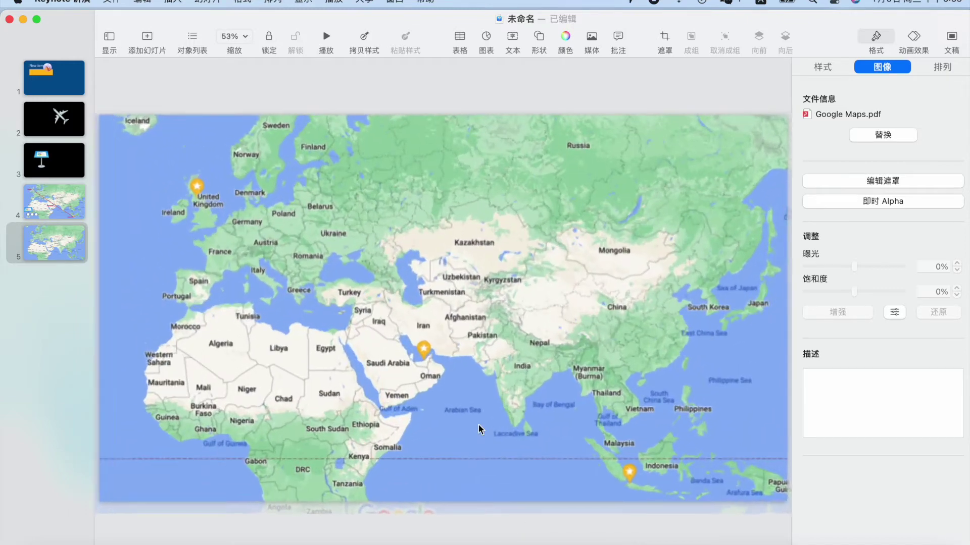
# Tighten the map's bottom, right and left crop edges so it spans Western Europe to Japan
pyautogui.scroll(-1, 478, 424)
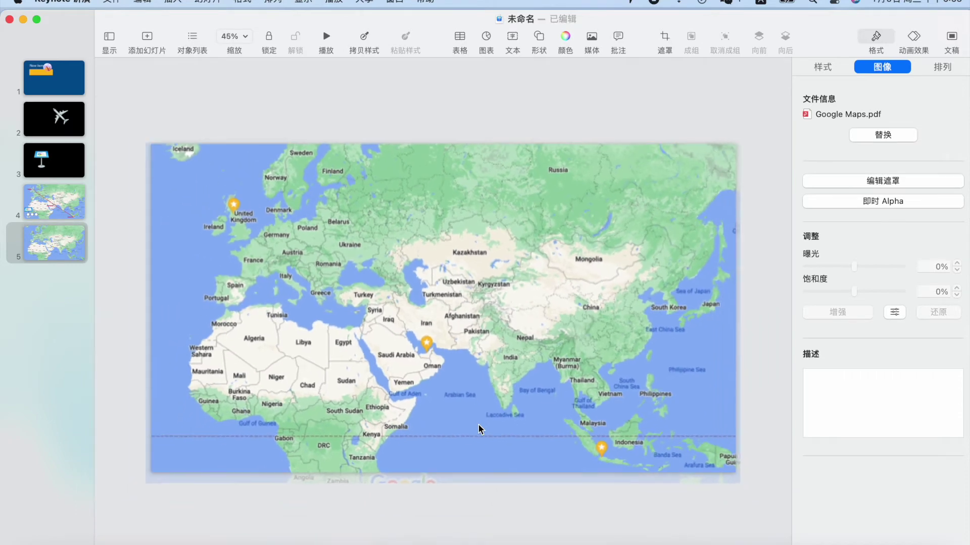
pyautogui.doubleClick(464, 387)
pyautogui.moveTo(443, 483); pyautogui.dragTo(444, 475)
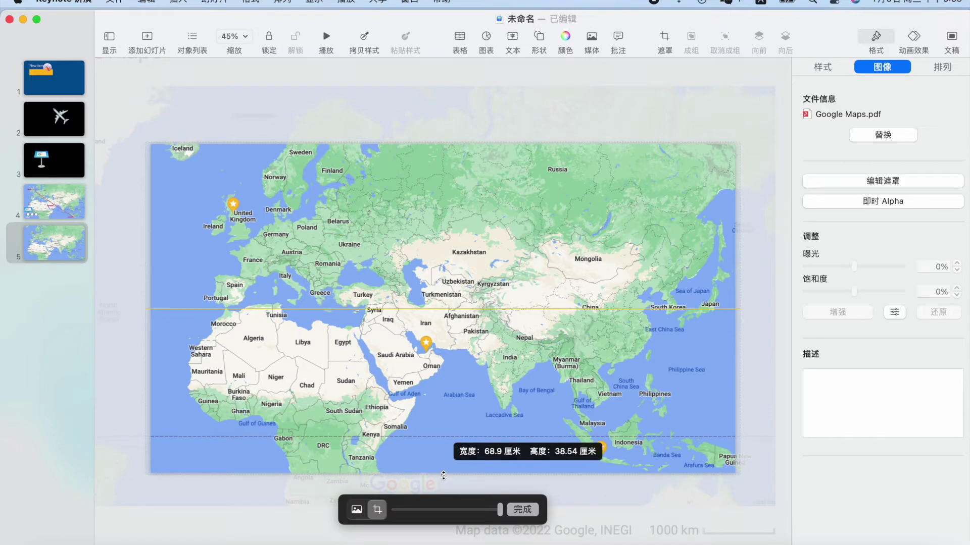
pyautogui.moveTo(444, 475); pyautogui.dragTo(443, 475)
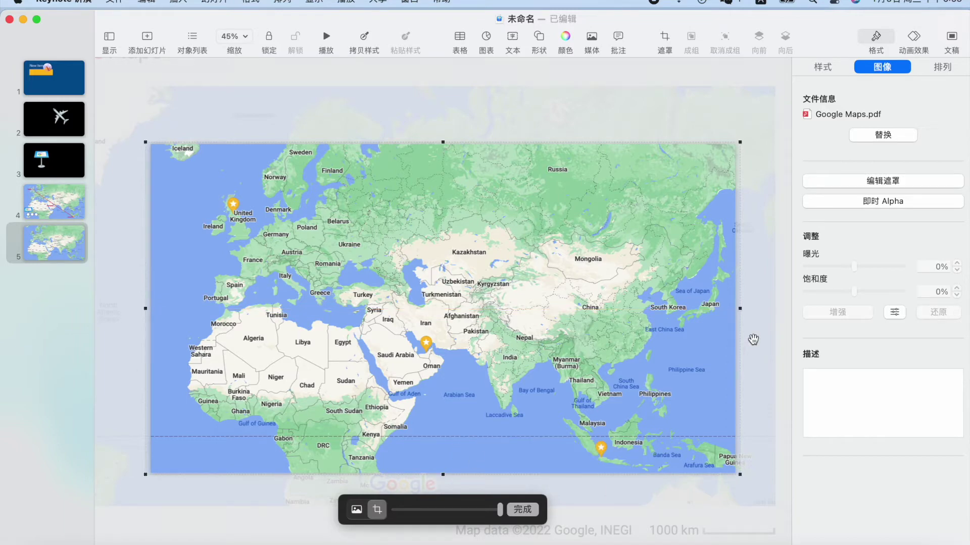
pyautogui.moveTo(740, 308); pyautogui.dragTo(736, 308)
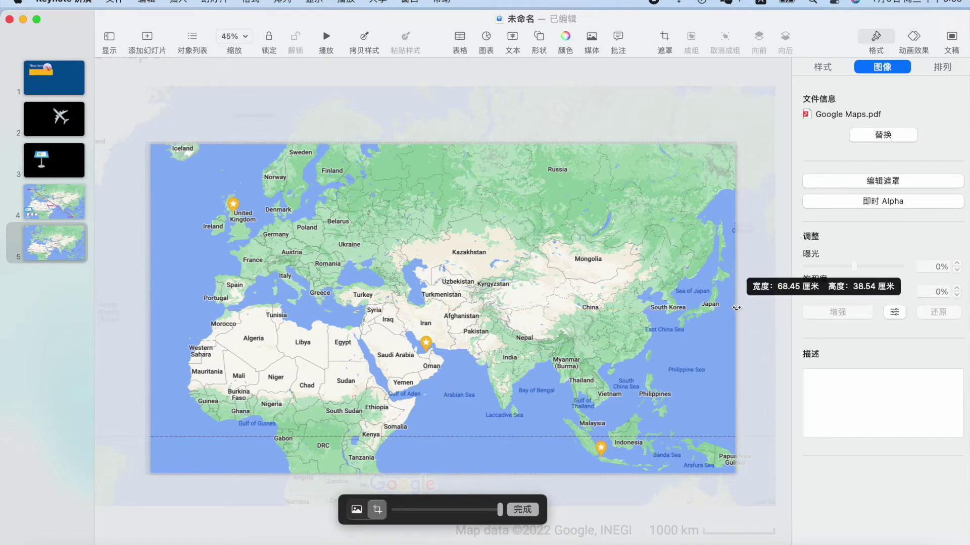
pyautogui.moveTo(145, 308); pyautogui.dragTo(150, 310)
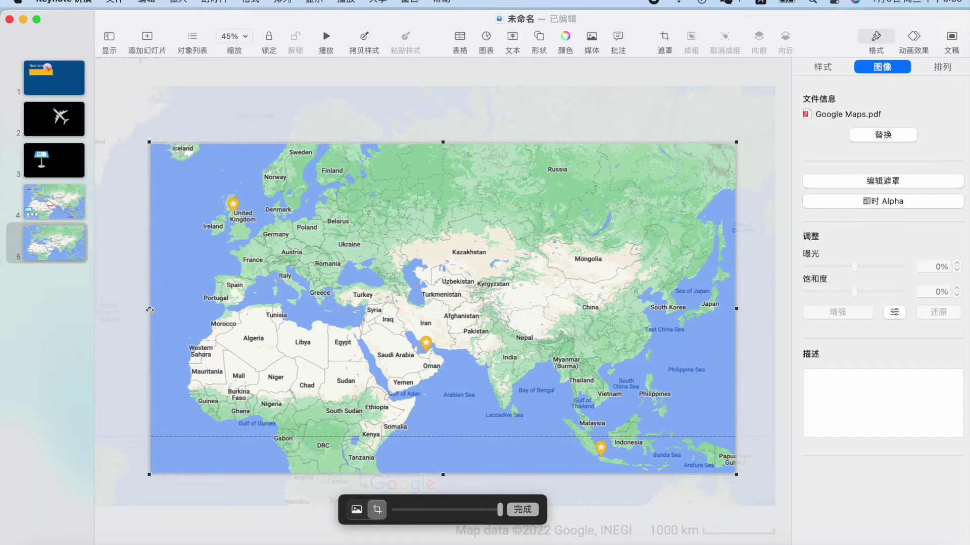
pyautogui.click(523, 510)
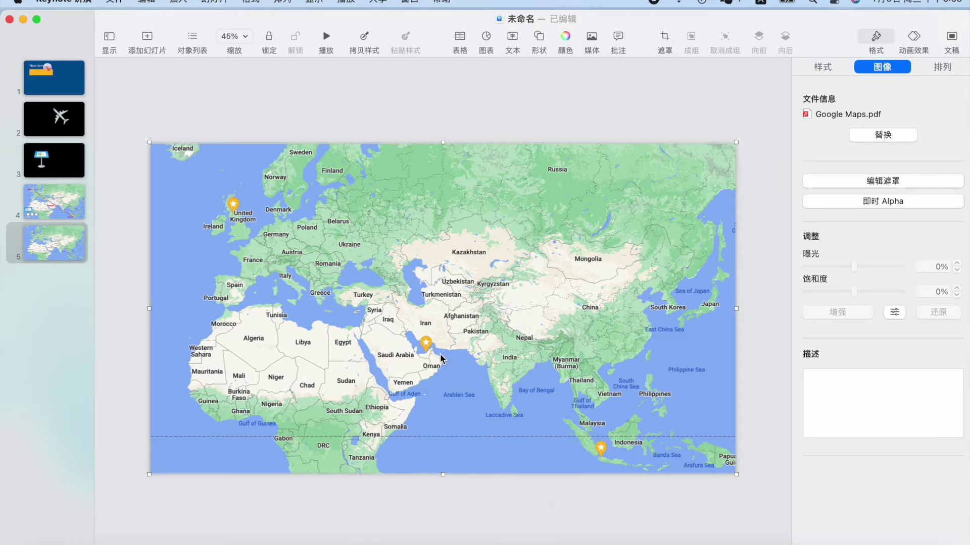
pyautogui.scroll(3, 441, 359)
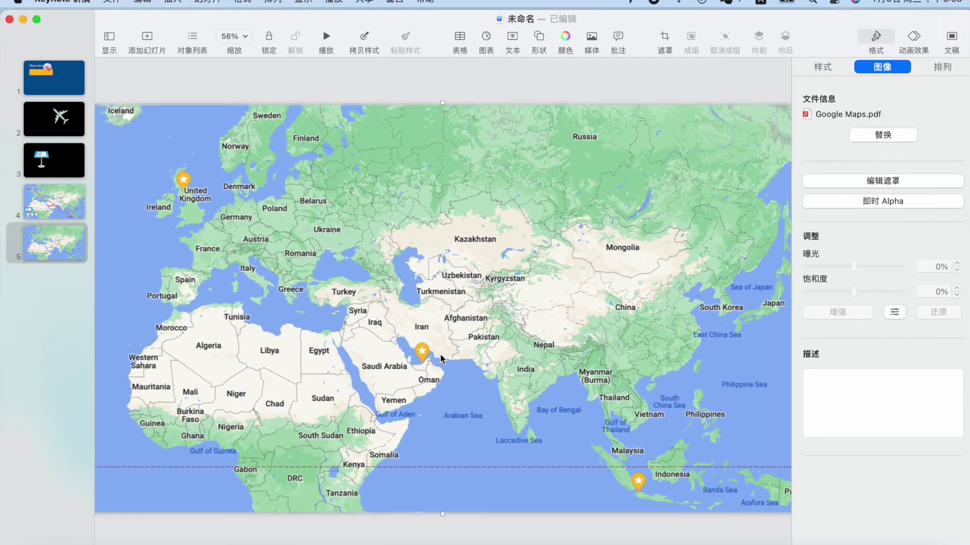
pyautogui.click(512, 41)
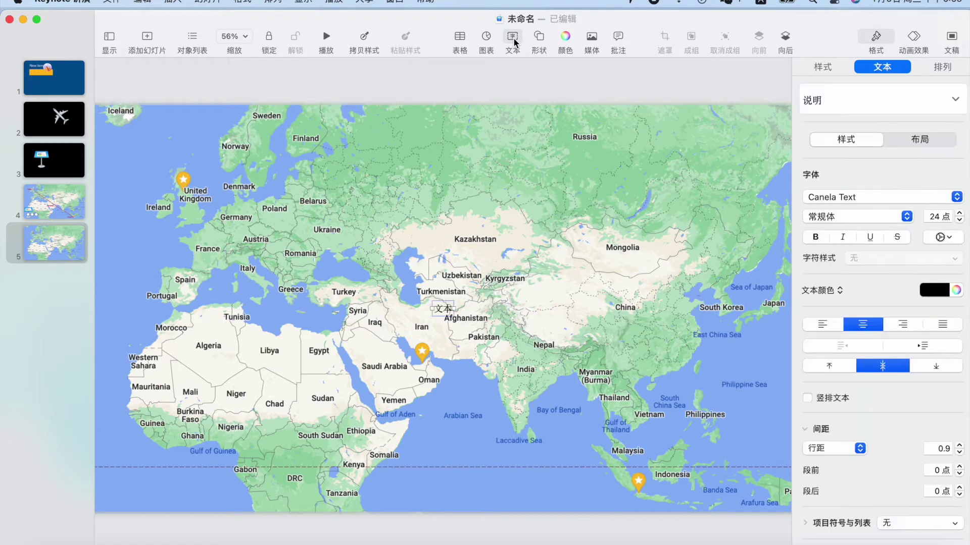
# Type LONDON into the new text box
pyautogui.doubleClick(449, 312)
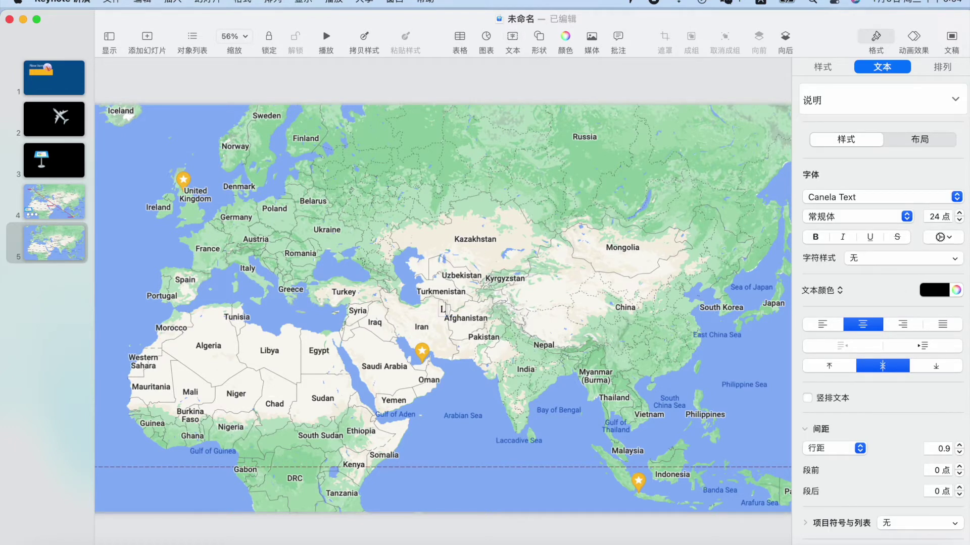
pyautogui.write('ONDON')
pyautogui.click(507, 310)
pyautogui.click(448, 312)
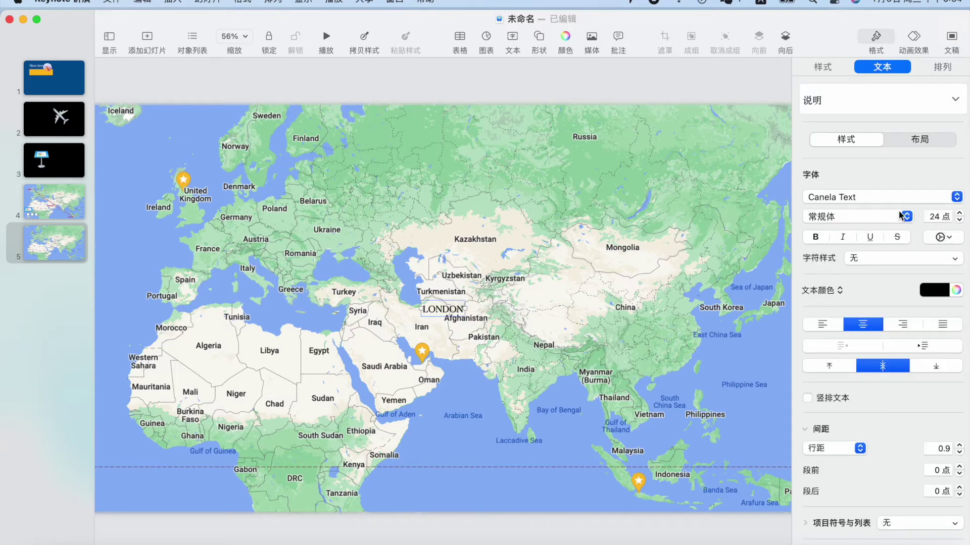
# Make the LONDON text red, 40 pt, in BM Dohyeon font
pyautogui.click(933, 290)
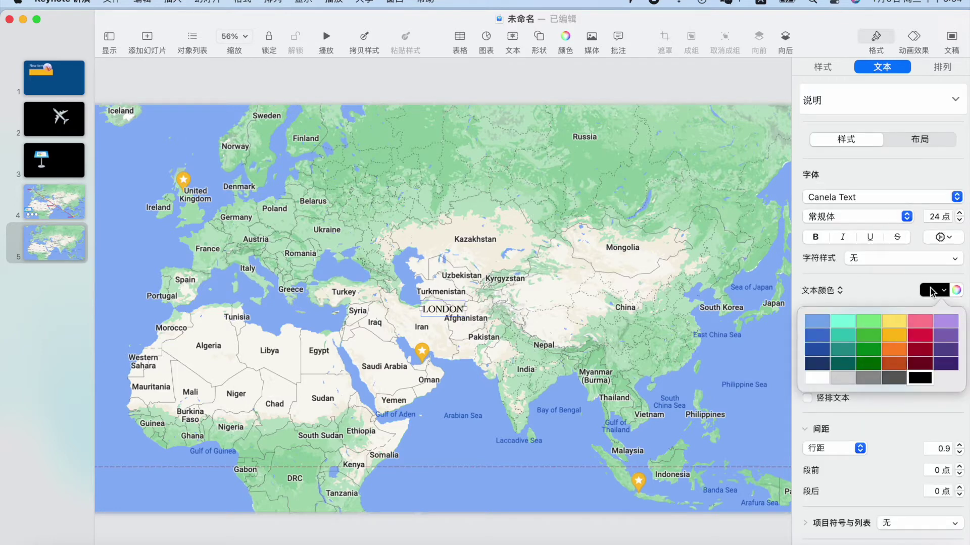
pyautogui.click(916, 337)
pyautogui.click(934, 216)
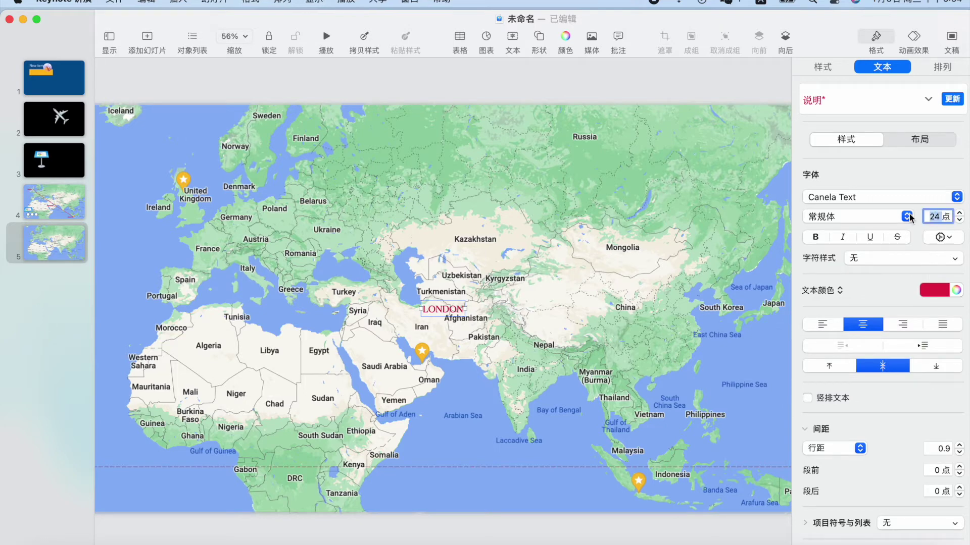
pyautogui.write('40')
pyautogui.click(862, 199)
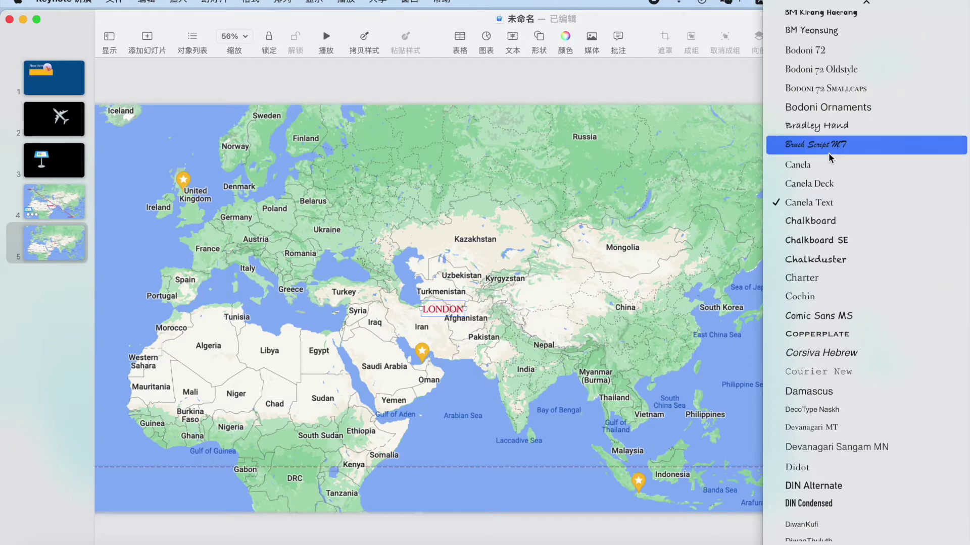
pyautogui.scroll(5, 831, 159)
pyautogui.click(823, 201)
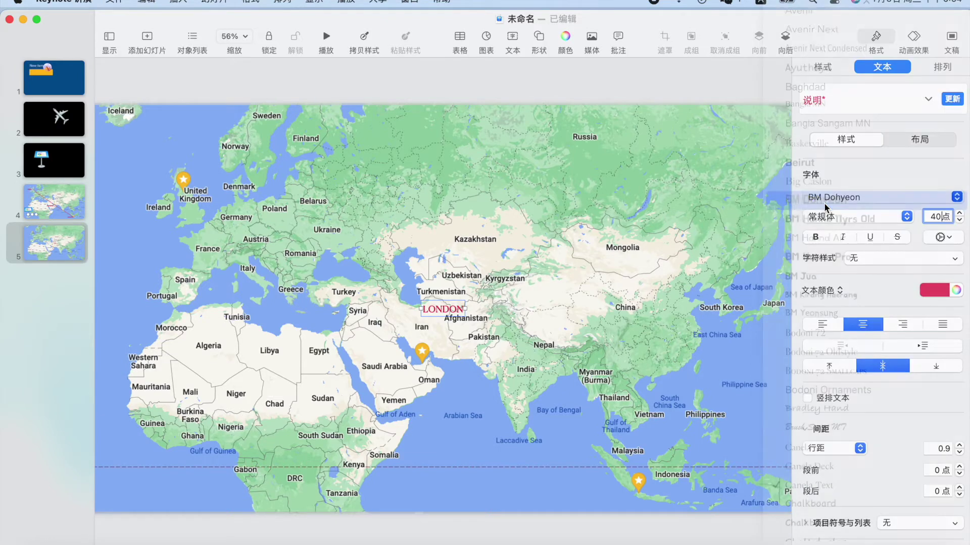
# Move the LONDON label beside the UK pin
pyautogui.click(492, 330)
pyautogui.click(466, 308)
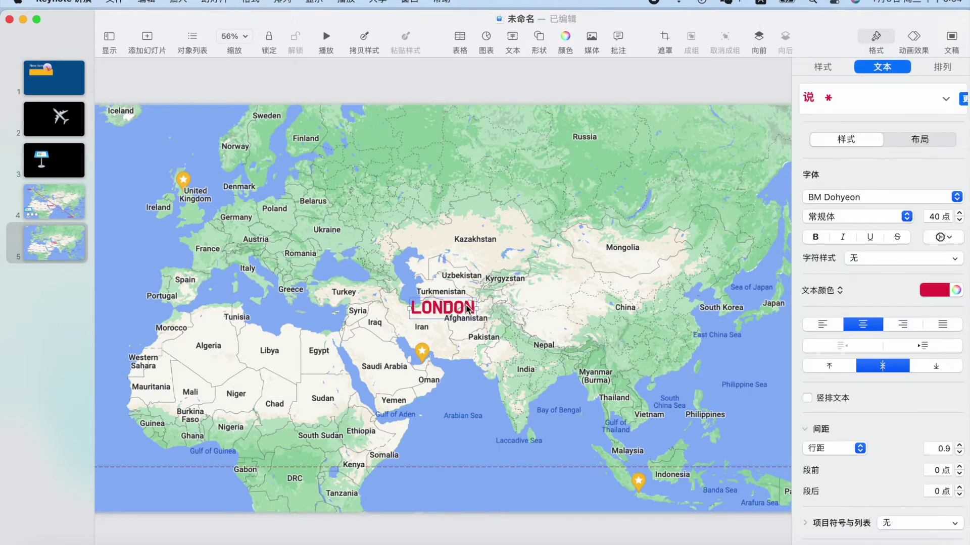
pyautogui.moveTo(466, 308)
pyautogui.mouseDown()
pyautogui.moveTo(424, 308)
pyautogui.moveTo(176, 216)
pyautogui.mouseUp()
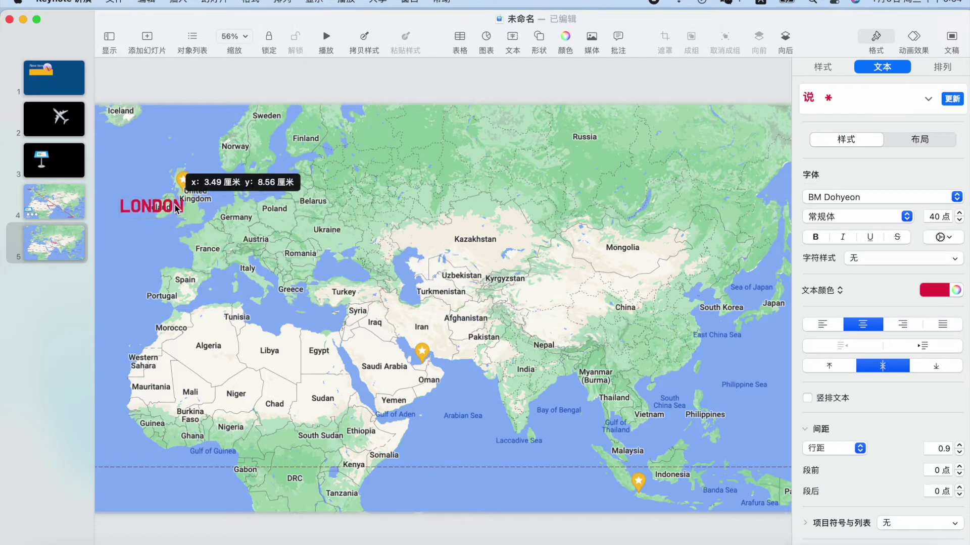
# Duplicate the LONDON label near Saudi Arabia and Indonesia, renaming the Indonesian copy JAKARTA
pyautogui.keyDown('alt'); pyautogui.moveTo(174, 212); pyautogui.dragTo(380, 371); pyautogui.keyUp('alt')
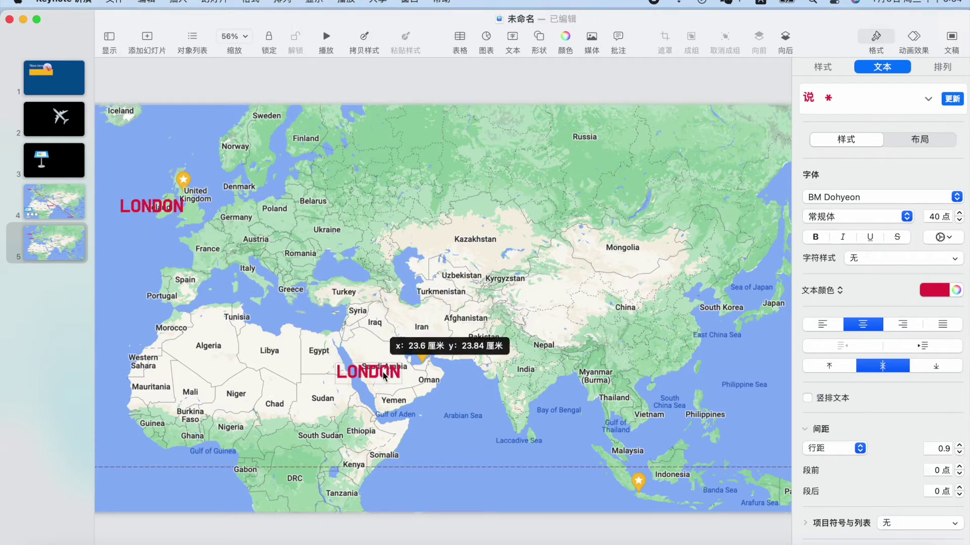
pyautogui.moveTo(380, 371)
pyautogui.mouseDown()
pyautogui.moveTo(557, 451)
pyautogui.moveTo(599, 491)
pyautogui.mouseUp()
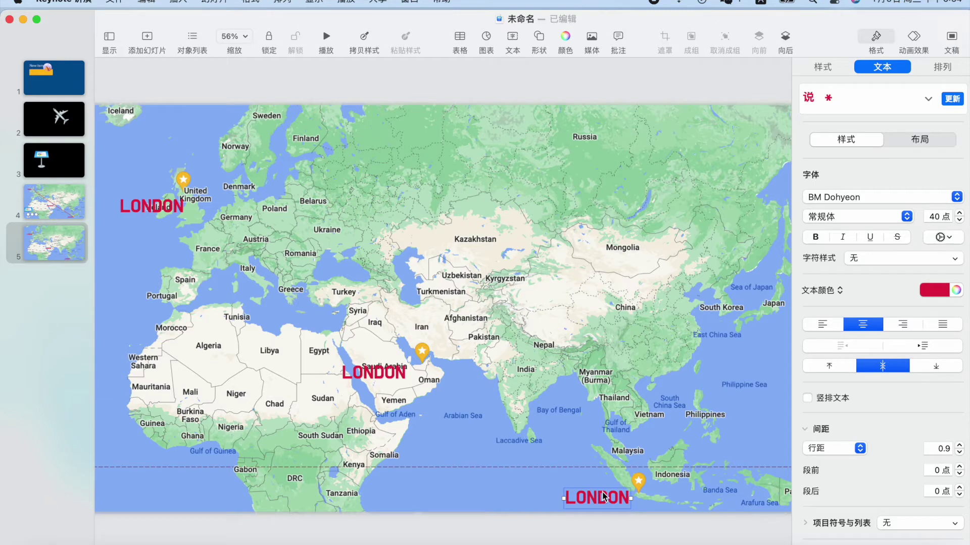
pyautogui.doubleClick(606, 501)
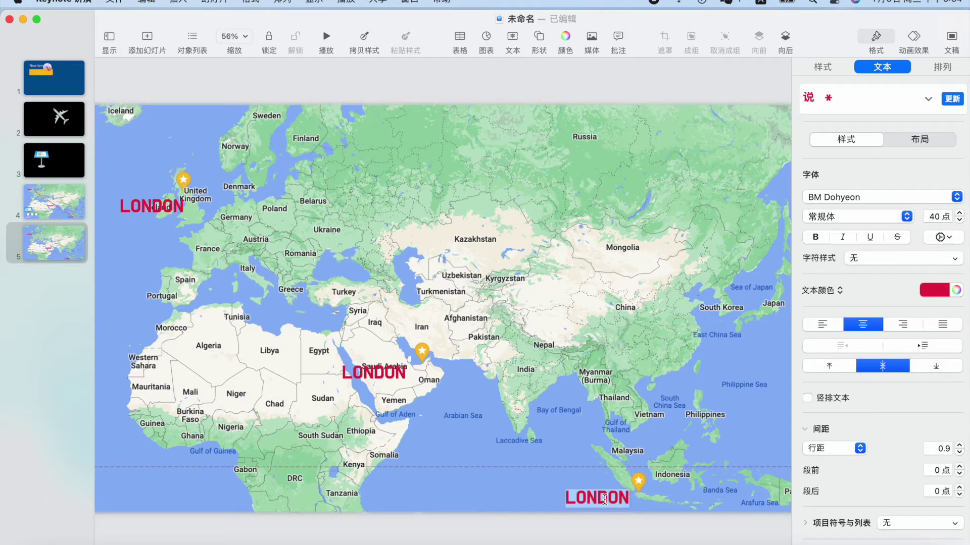
pyautogui.write('JAKARTA')
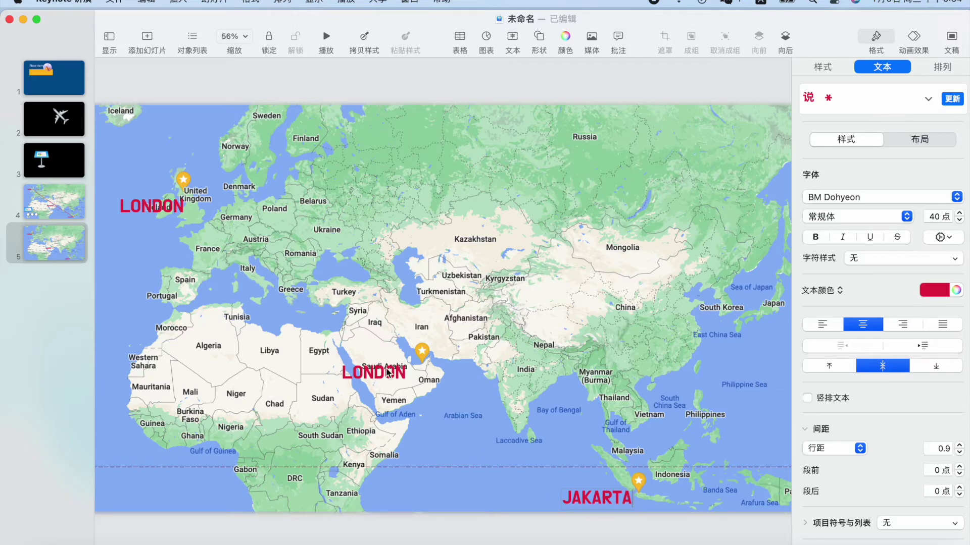
# Rename the label over Saudi Arabia to ABU DHABI
pyautogui.doubleClick(388, 372)
pyautogui.write('ABU')
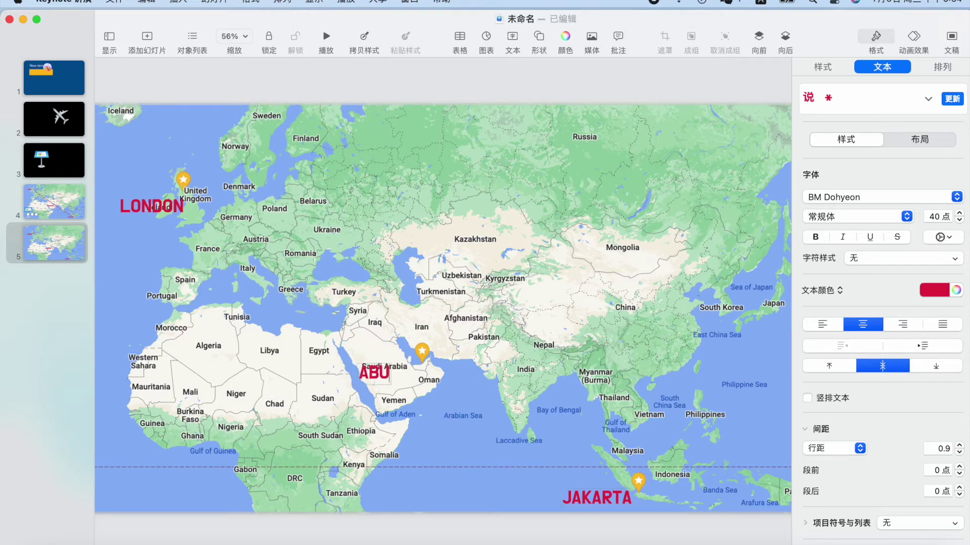
pyautogui.write(' DHABI')
pyautogui.click(401, 406)
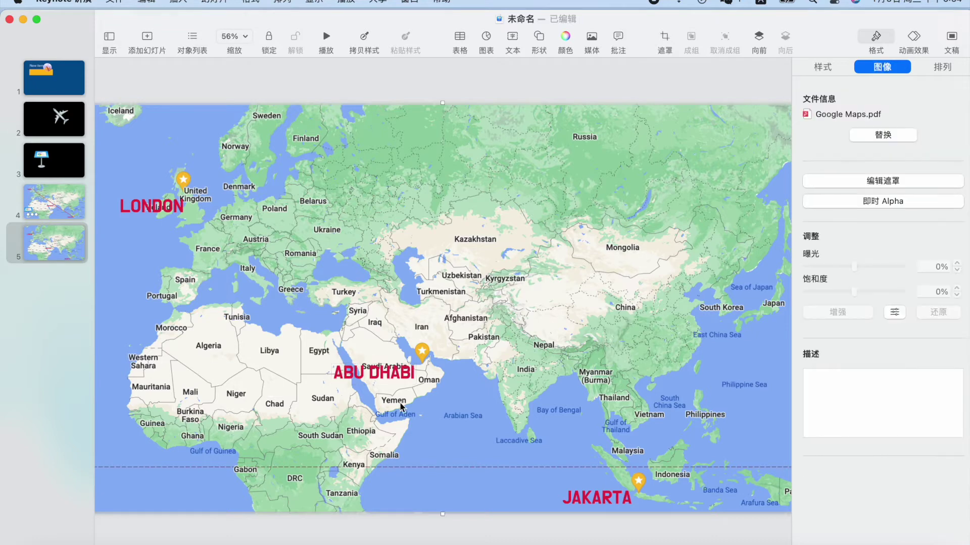
pyautogui.click(388, 374)
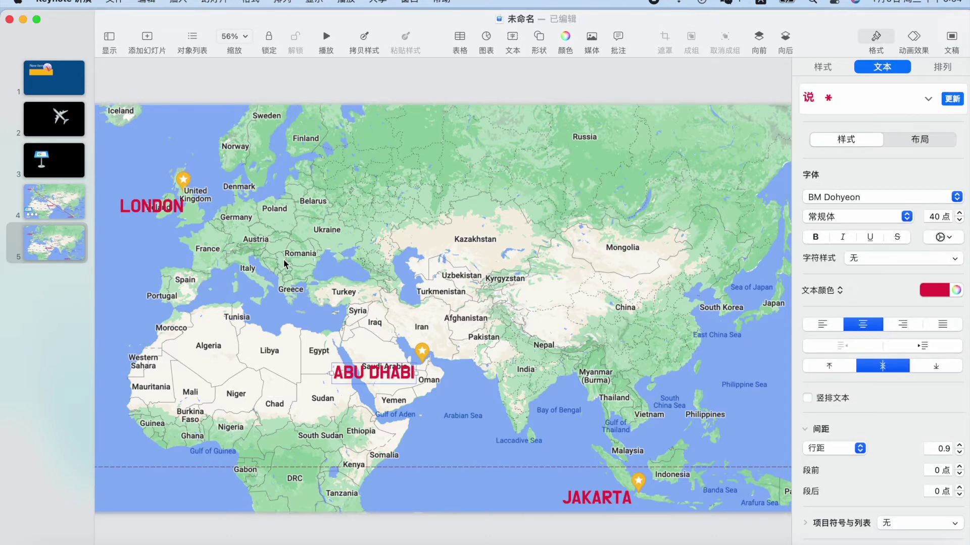
pyautogui.hscroll(-1, 284, 263)
pyautogui.hscroll(-1, 284, 264)
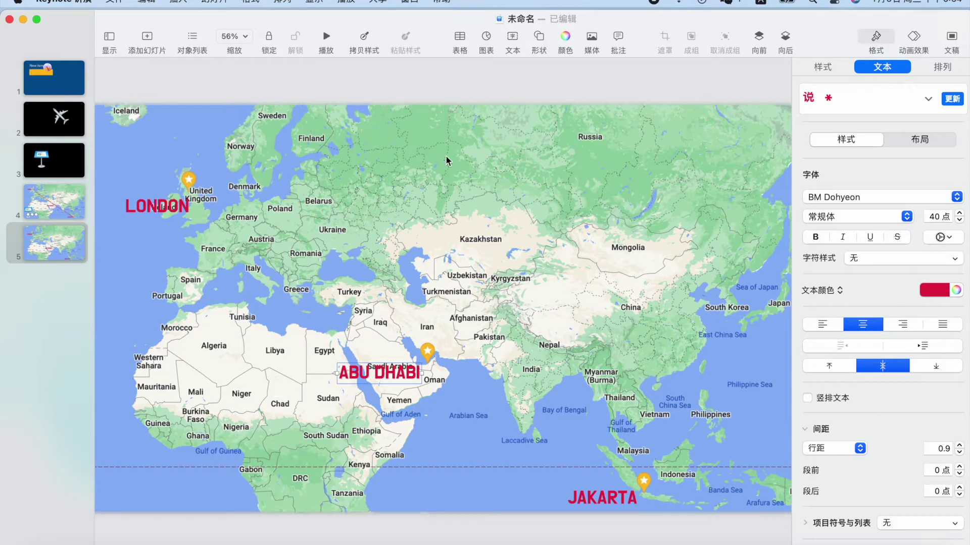
pyautogui.click(538, 44)
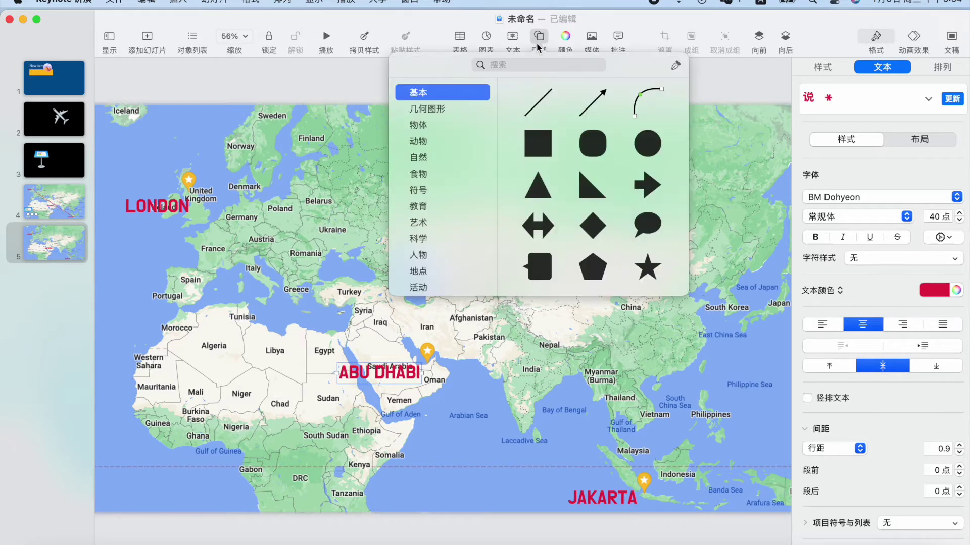
# Insert a straight line and give it a cherry-red 8 pt stroke
pyautogui.click(539, 103)
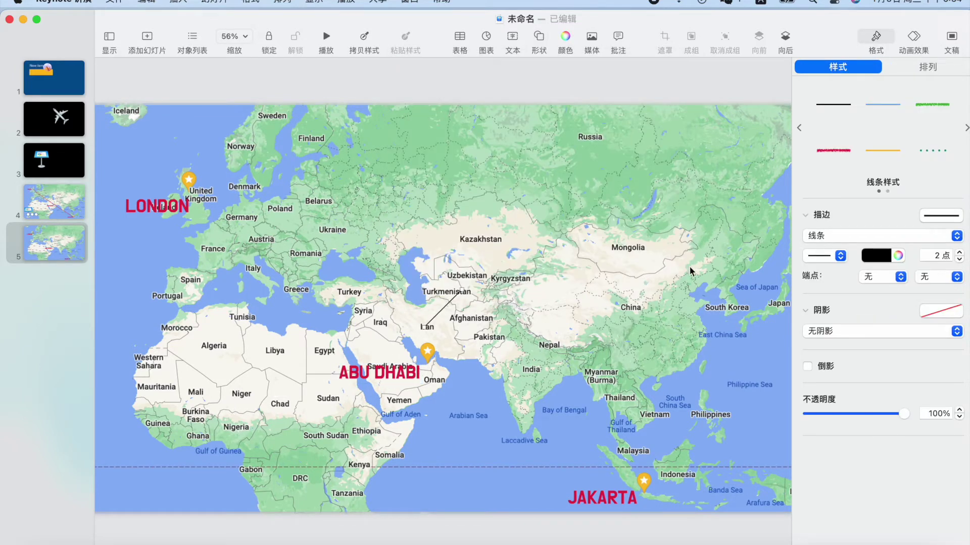
pyautogui.click(898, 256)
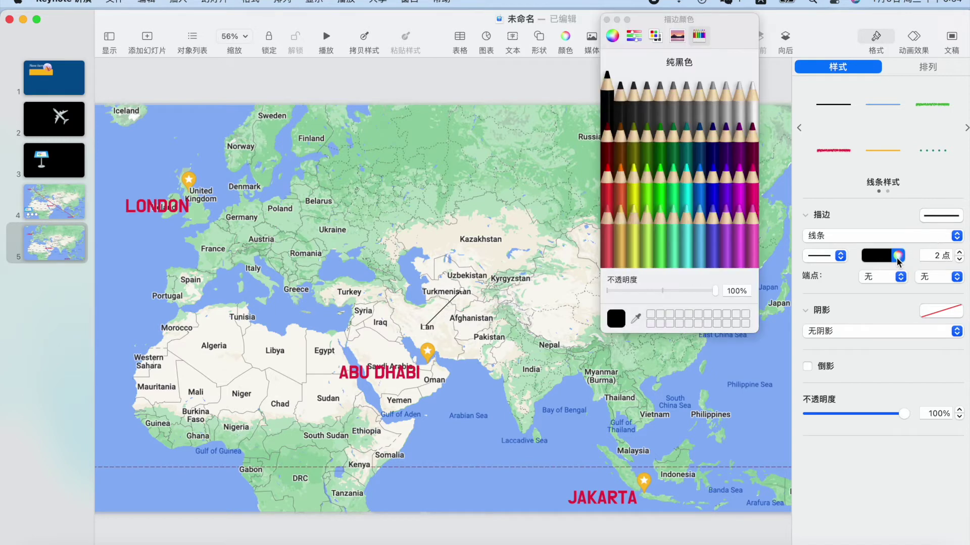
pyautogui.click(608, 179)
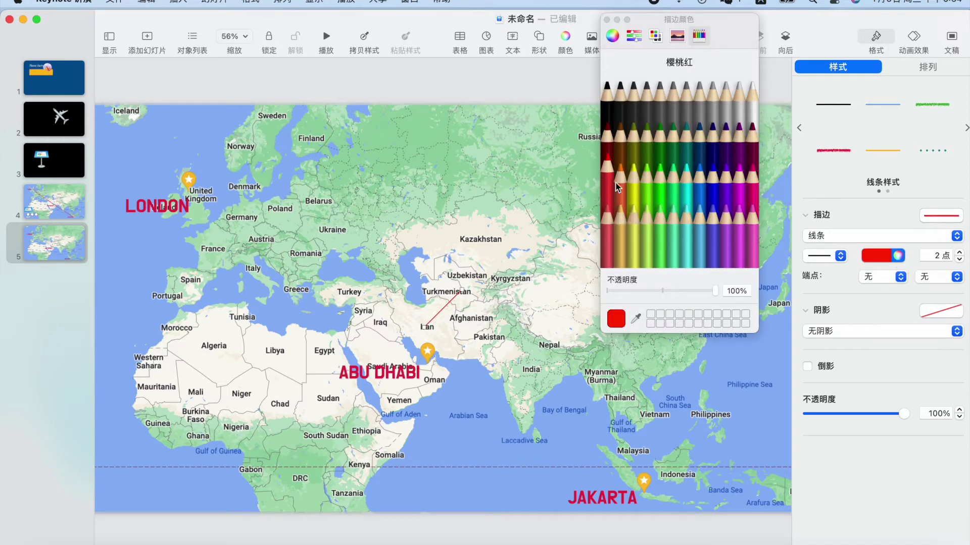
pyautogui.click(936, 255)
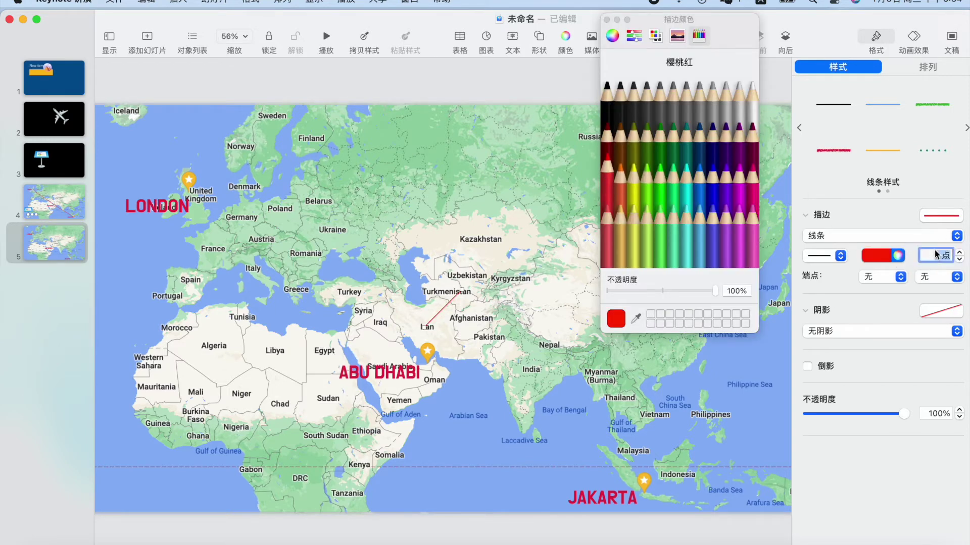
pyautogui.write('8')
pyautogui.click(564, 260)
pyautogui.click(607, 20)
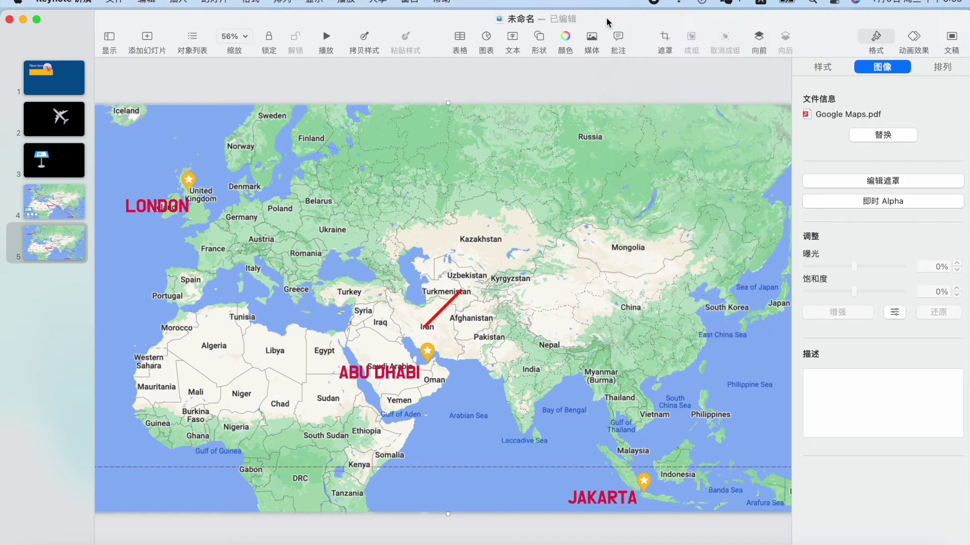
pyautogui.click(457, 297)
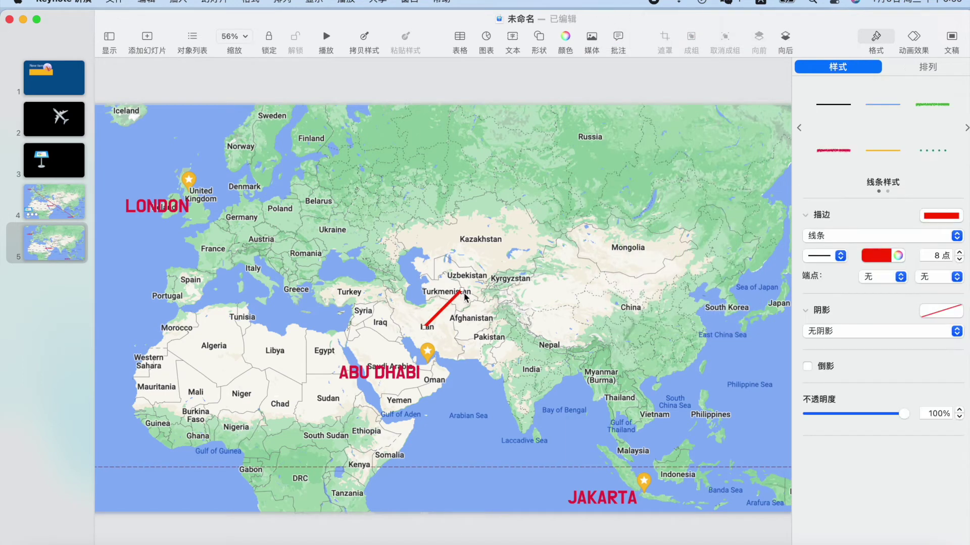
# Place the red line's start on the London pin and extend its end past Abu Dhabi
pyautogui.moveTo(462, 291); pyautogui.dragTo(509, 384)
pyautogui.moveTo(454, 349); pyautogui.dragTo(219, 218)
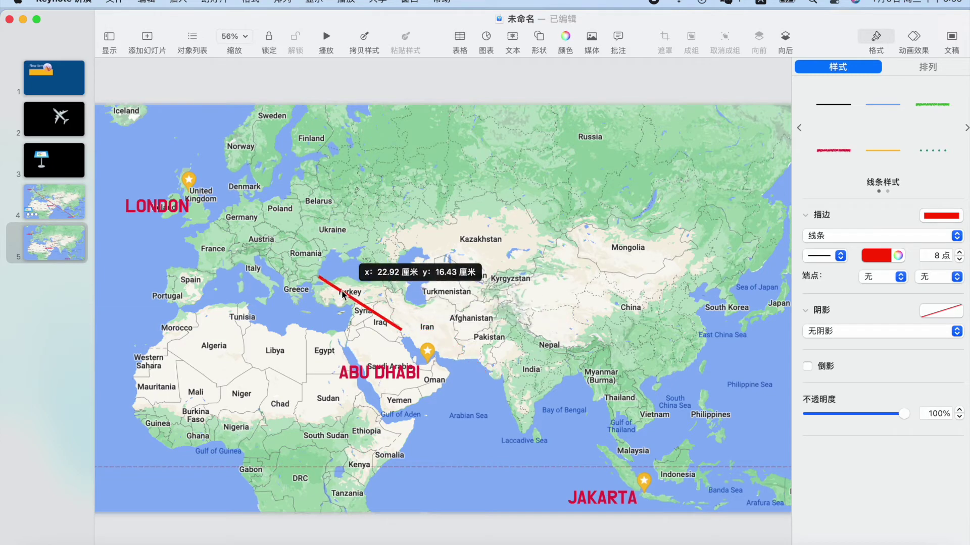
pyautogui.moveTo(219, 218); pyautogui.dragTo(217, 216)
pyautogui.moveTo(267, 246); pyautogui.dragTo(490, 388)
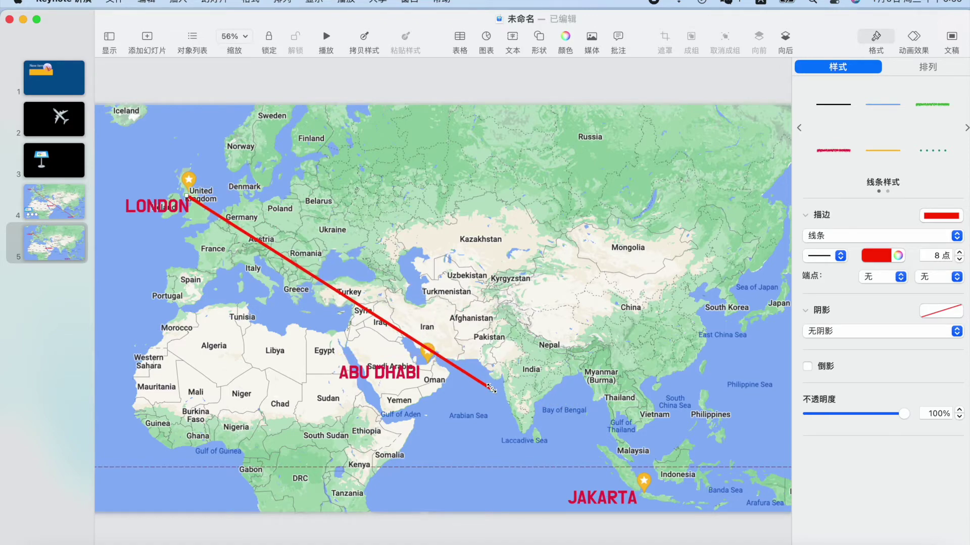
pyautogui.scroll(-2, 239, 289)
pyautogui.scroll(5, 240, 289)
pyautogui.scroll(2, 240, 289)
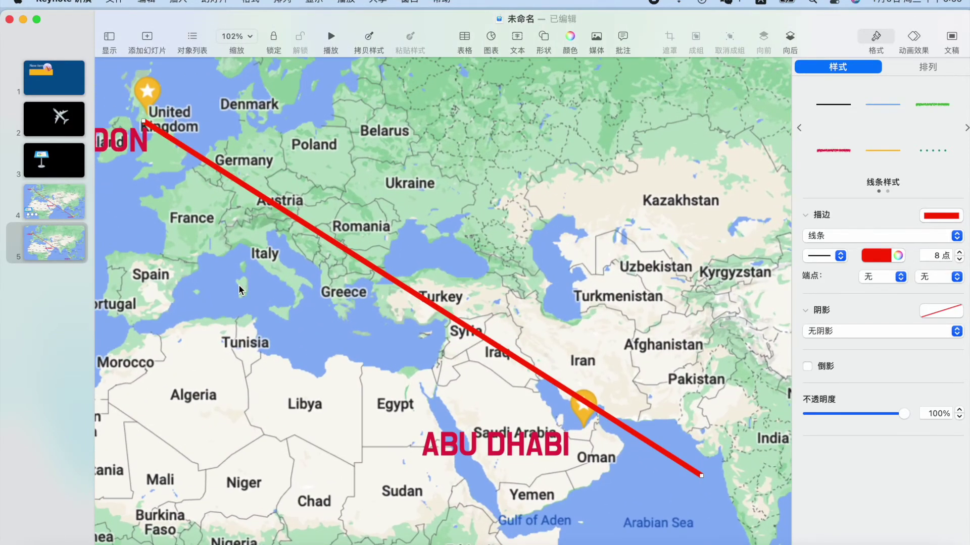
pyautogui.hscroll(-2, 201, 218)
pyautogui.scroll(1, 201, 219)
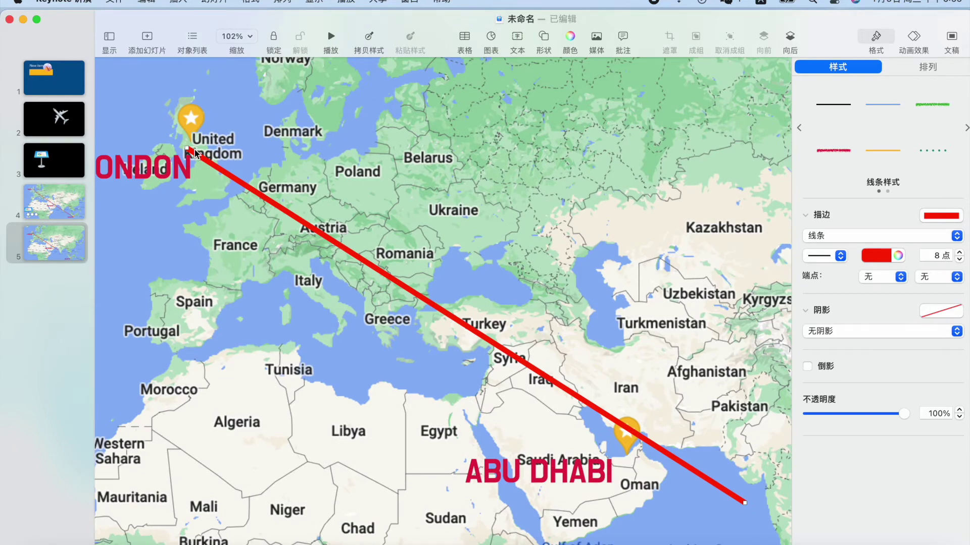
pyautogui.moveTo(188, 153); pyautogui.dragTo(190, 146)
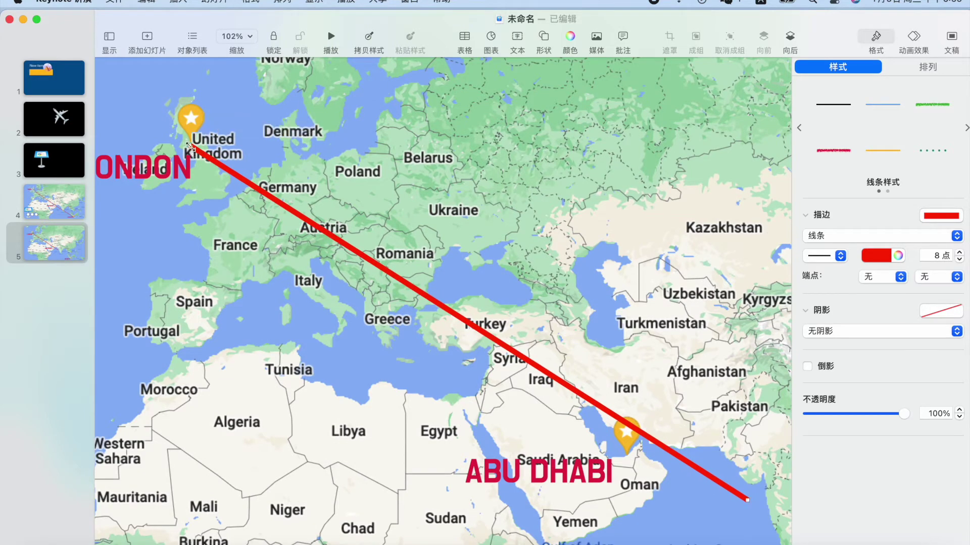
# Stretch the line's end down onto the Jakarta marker
pyautogui.scroll(-3, 507, 343)
pyautogui.hscroll(4, 507, 343)
pyautogui.scroll(-4, 507, 343)
pyautogui.hscroll(5, 507, 343)
pyautogui.hscroll(3, 507, 344)
pyautogui.scroll(-1, 507, 344)
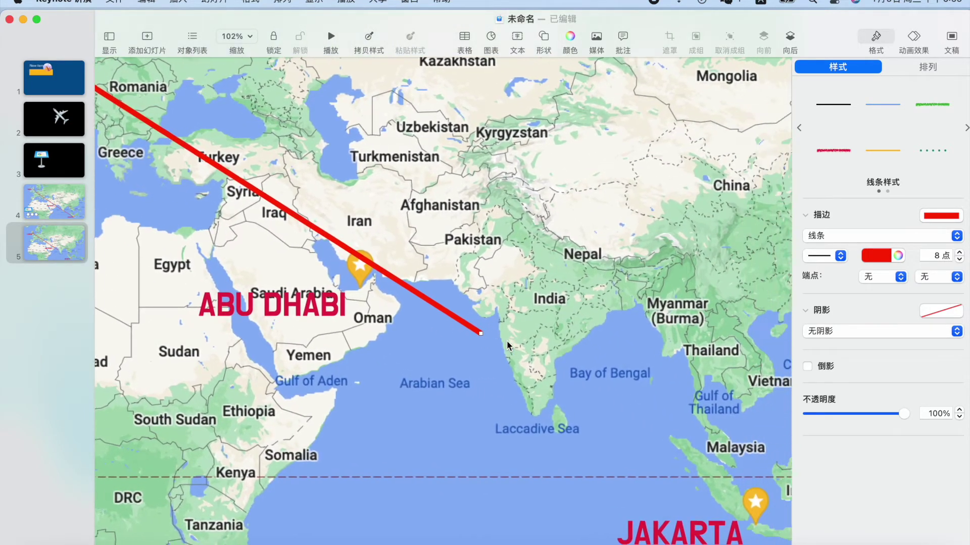
pyautogui.moveTo(471, 332); pyautogui.dragTo(669, 471)
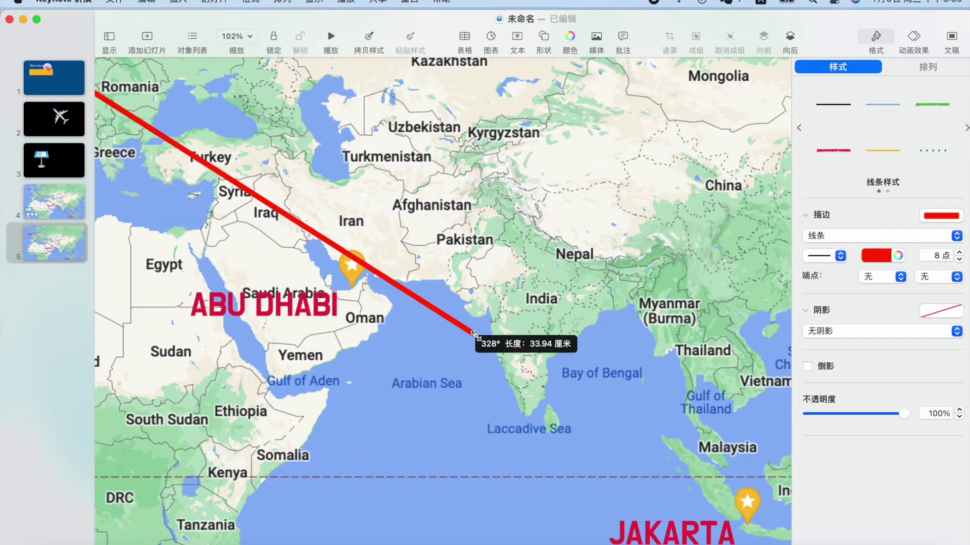
pyautogui.moveTo(676, 473); pyautogui.dragTo(747, 527)
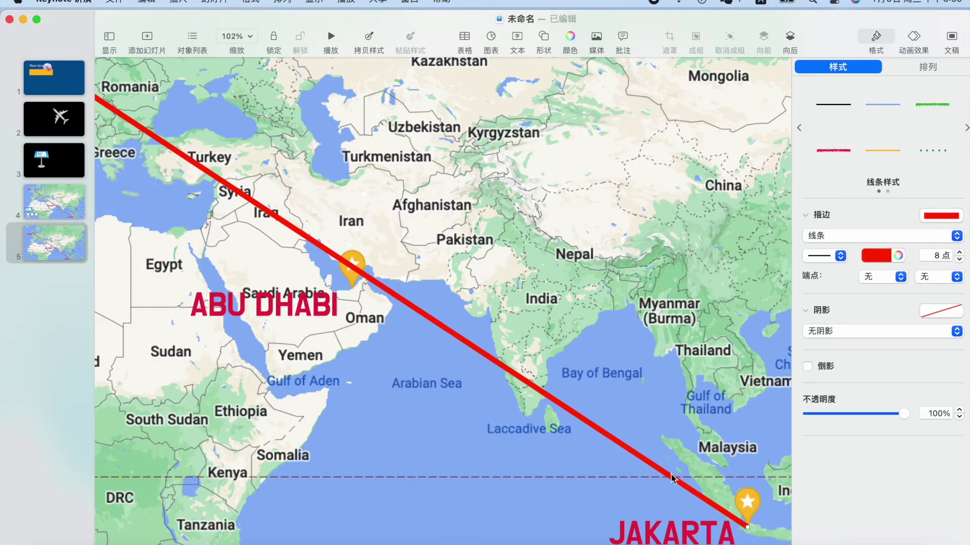
pyautogui.scroll(-5, 554, 361)
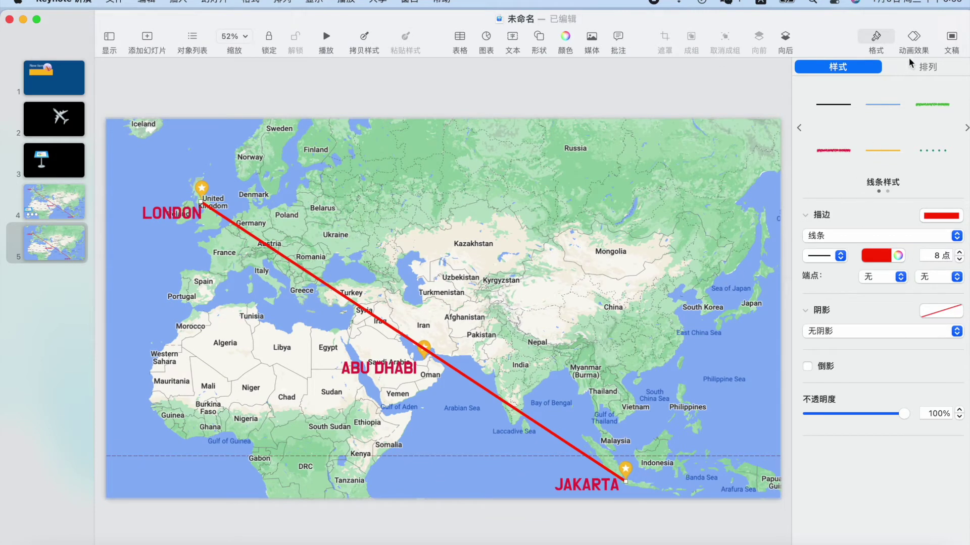
pyautogui.click(914, 43)
# Give the route line a 10 s Line Draw build-in, endpoints excluded, no acceleration
pyautogui.click(855, 117)
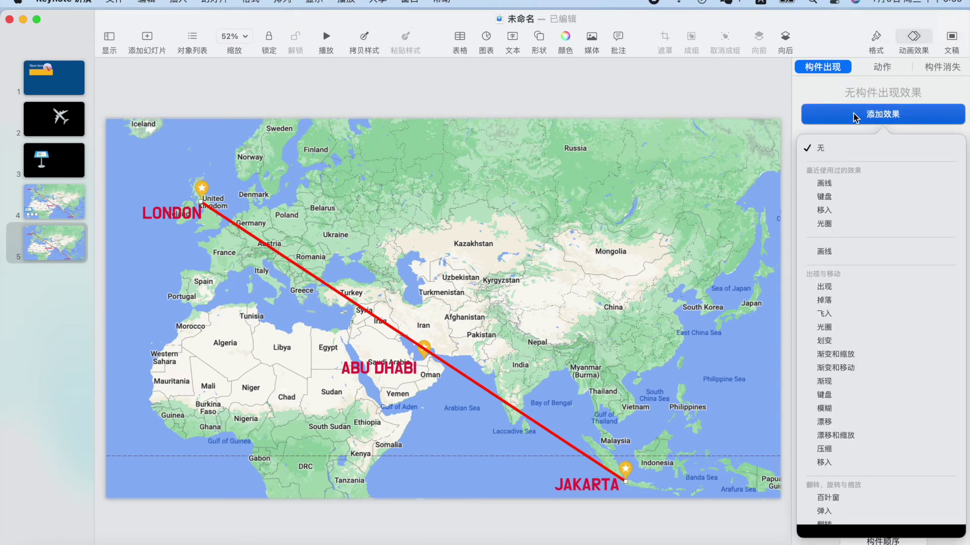
pyautogui.click(840, 185)
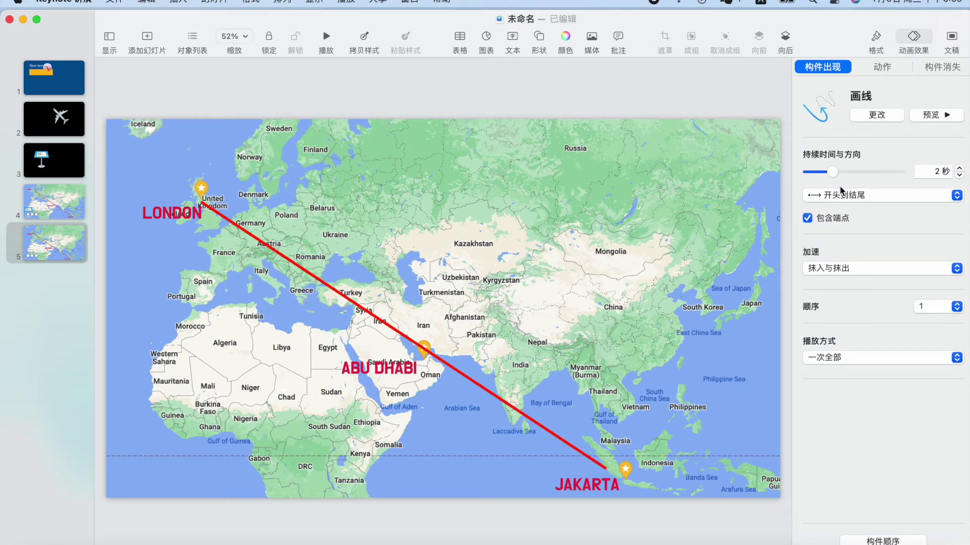
pyautogui.doubleClick(939, 173)
pyautogui.write('10')
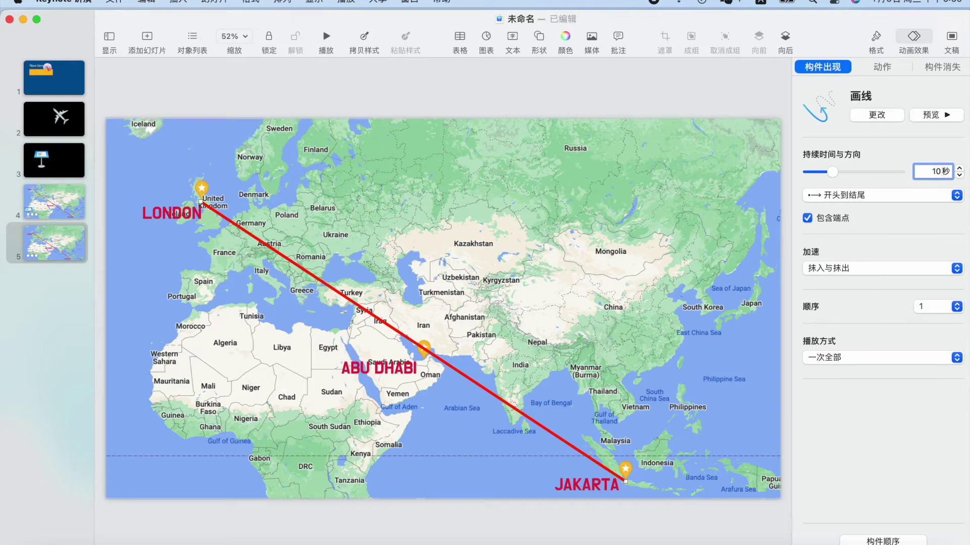
pyautogui.click(807, 218)
pyautogui.click(861, 268)
pyautogui.click(844, 267)
pyautogui.click(566, 372)
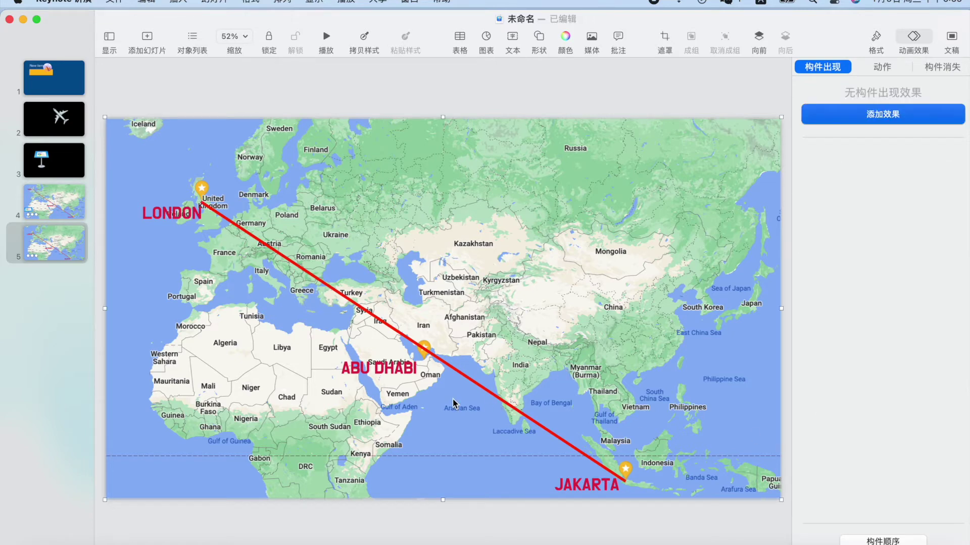
# Make the route line's points editable and drag a bend point onto the Abu Dhabi star
pyautogui.scroll(3, 452, 401)
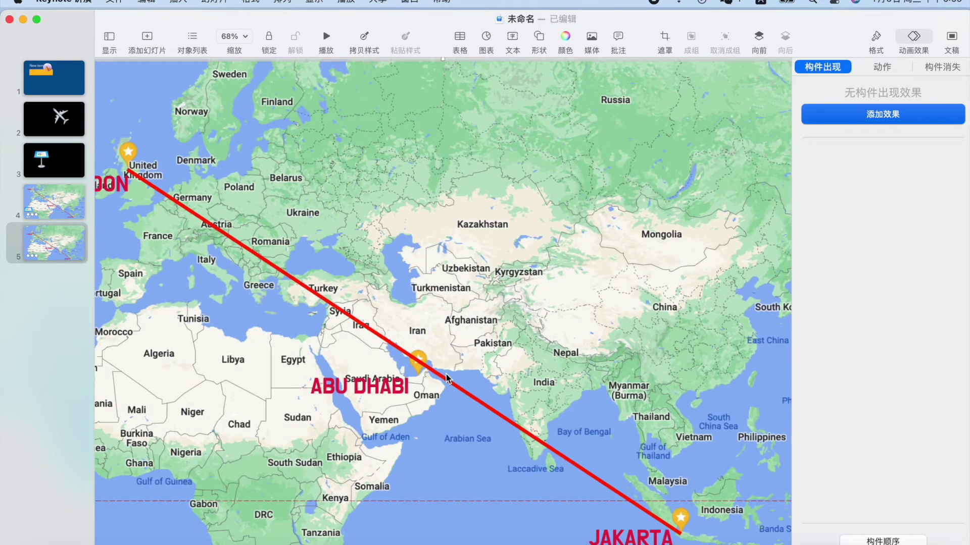
pyautogui.click(435, 376)
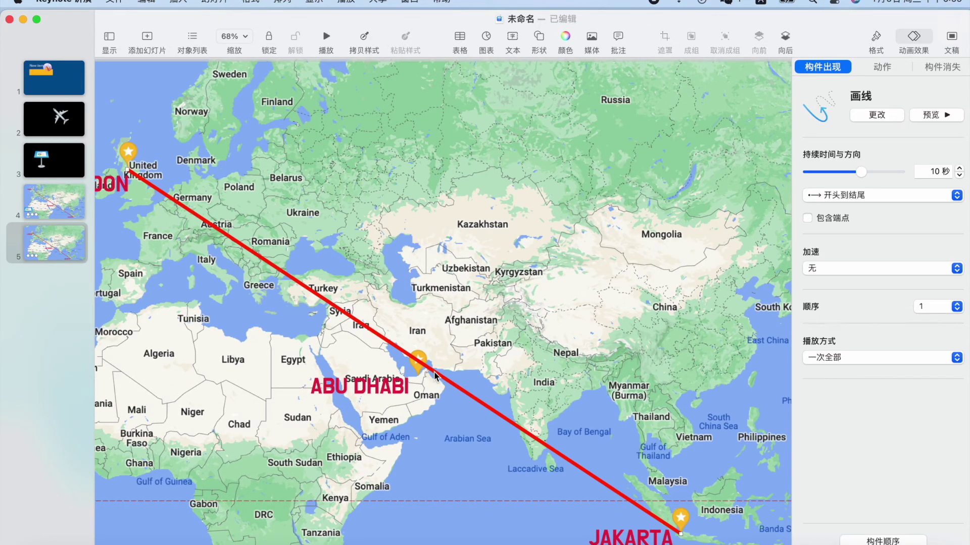
pyautogui.click(256, 5)
pyautogui.moveTo(262, 86)
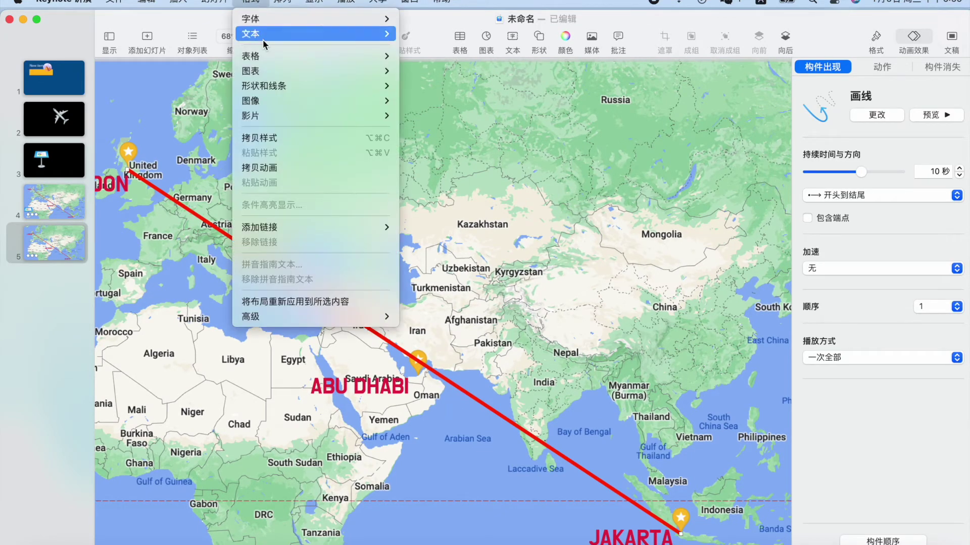
pyautogui.click(425, 86)
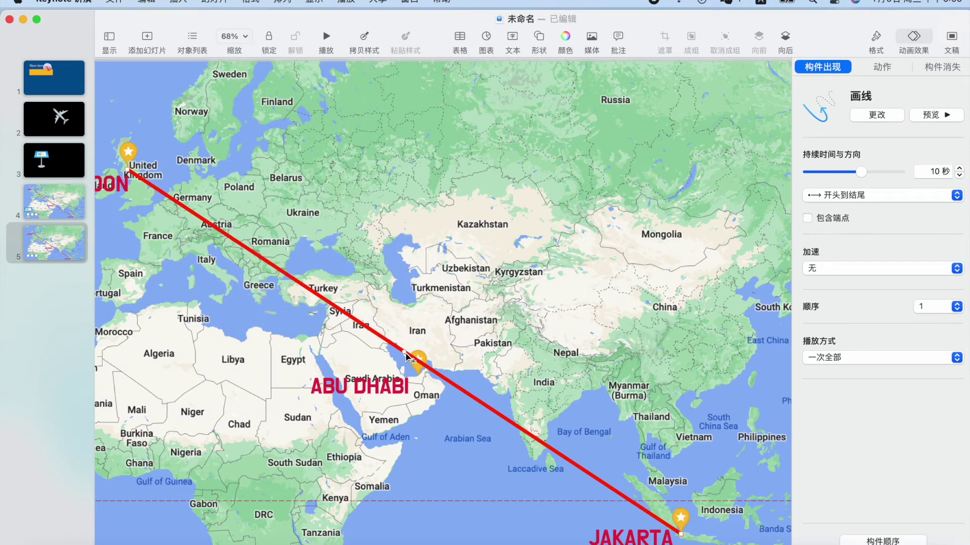
pyautogui.moveTo(405, 355); pyautogui.dragTo(419, 375)
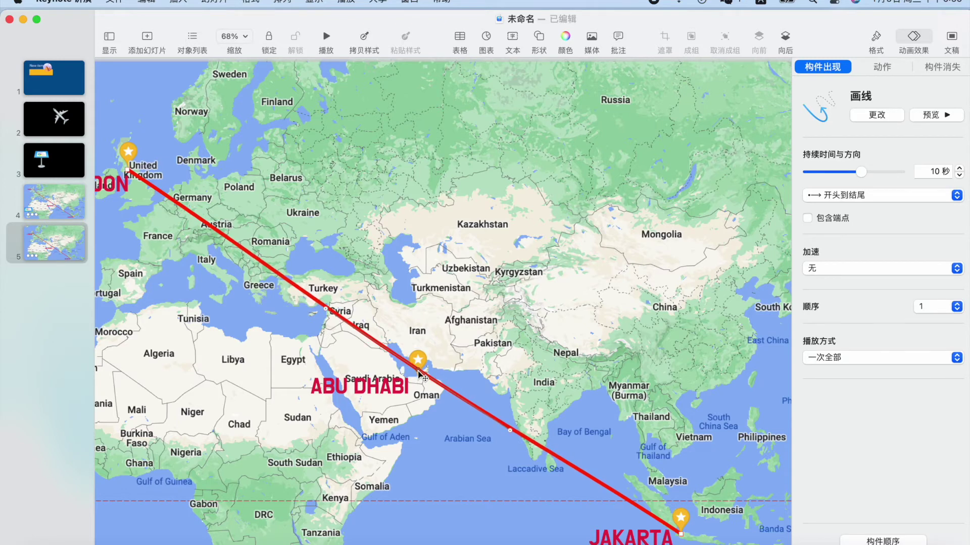
pyautogui.click(466, 302)
pyautogui.click(417, 169)
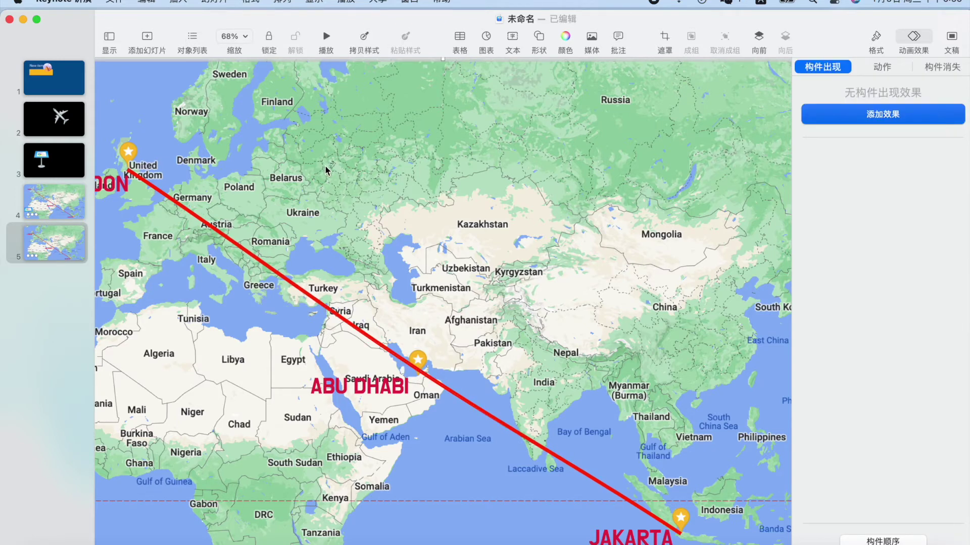
pyautogui.hscroll(-2, 347, 170)
pyautogui.hscroll(-3, 346, 171)
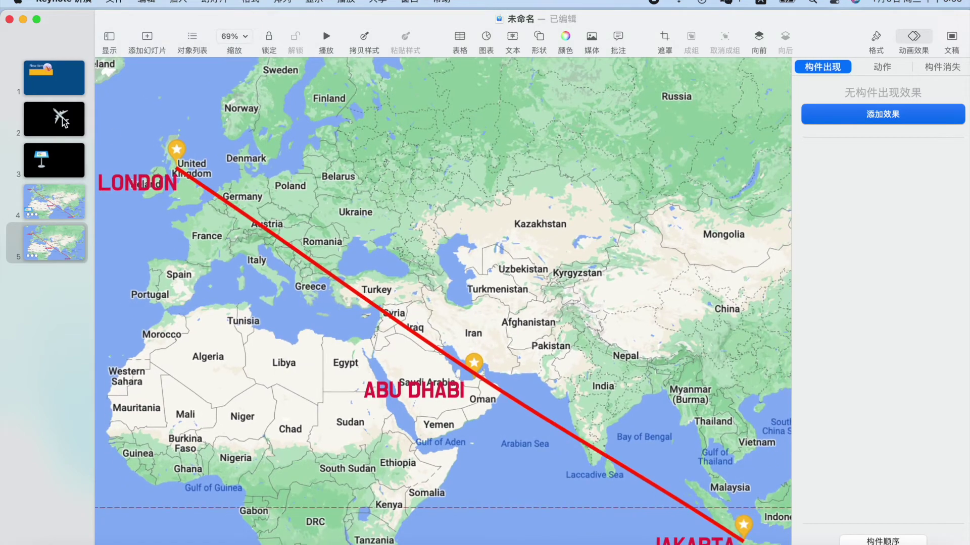
# Copy the airplane image from slide 2 and paste it onto the slide 5 map
pyautogui.click(61, 119)
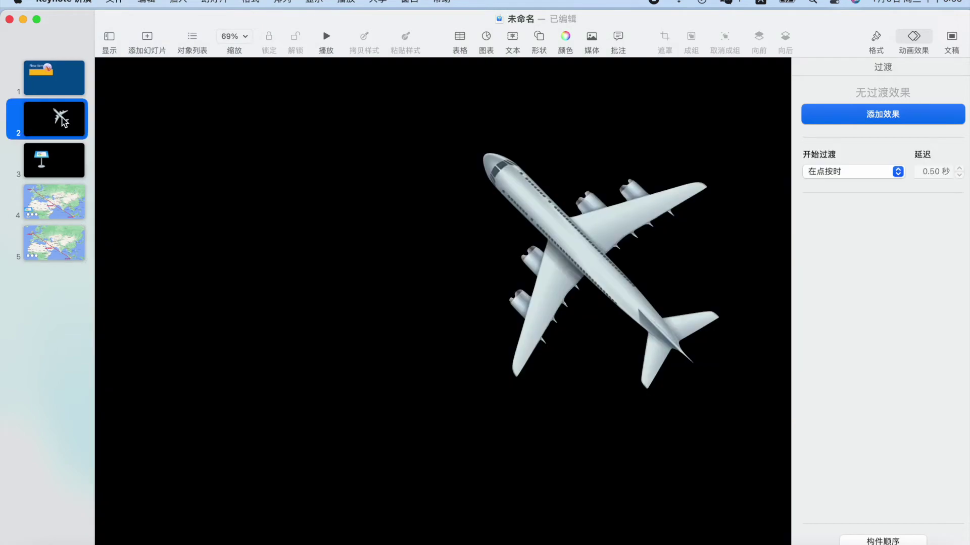
pyautogui.click(547, 236)
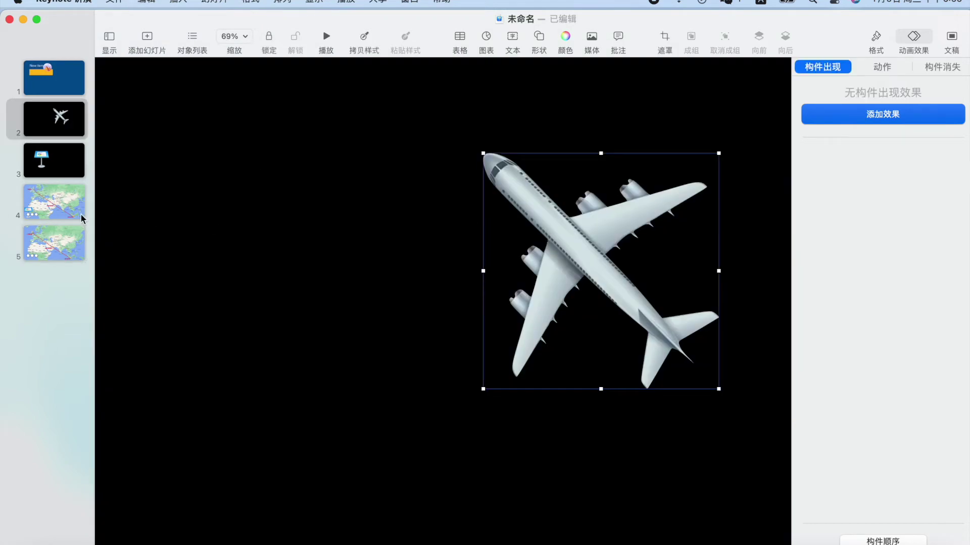
pyautogui.click(54, 233)
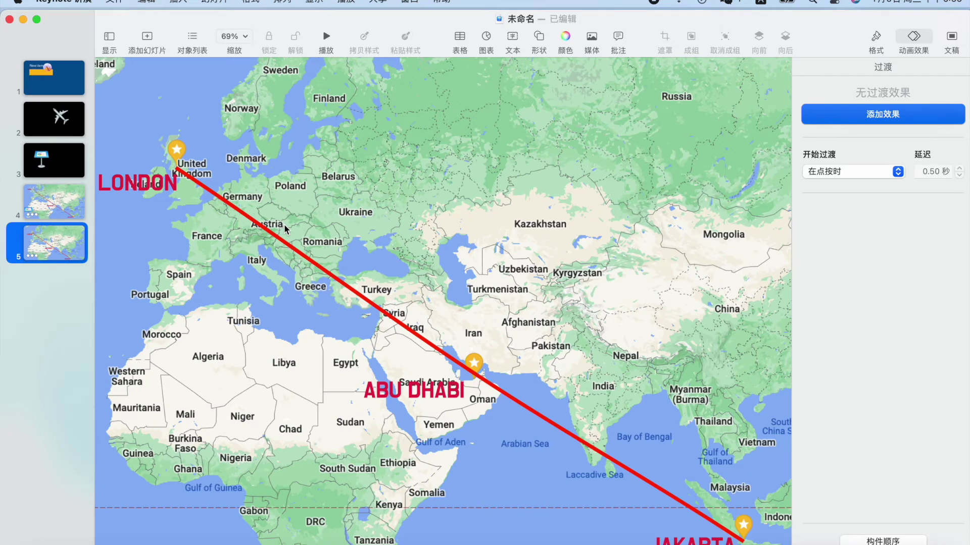
pyautogui.press('super+v')
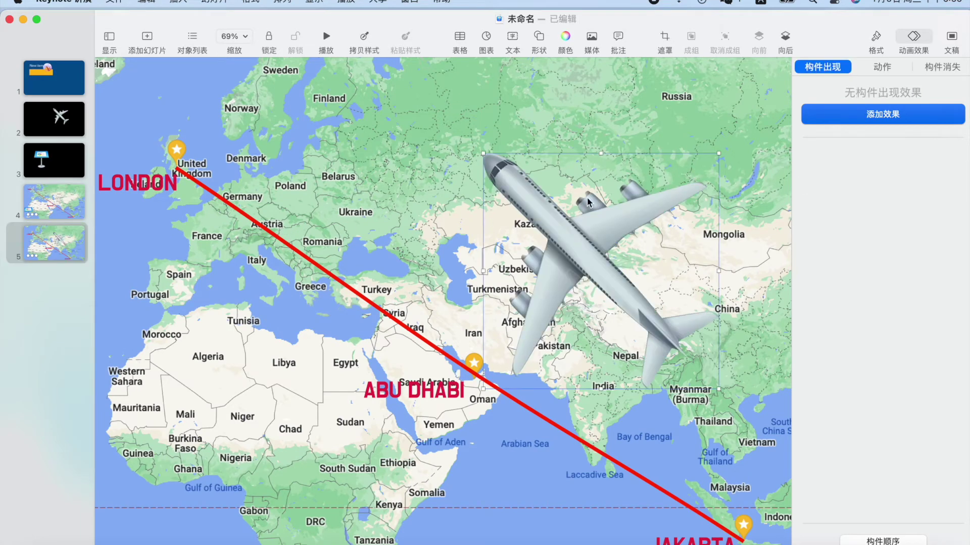
# Rotate and shrink the airplane, then move it to London at the red route's start
pyautogui.moveTo(716, 153)
pyautogui.mouseDown()
pyautogui.moveTo(452, 222)
pyautogui.moveTo(583, 305)
pyautogui.moveTo(244, 237)
pyautogui.mouseUp()
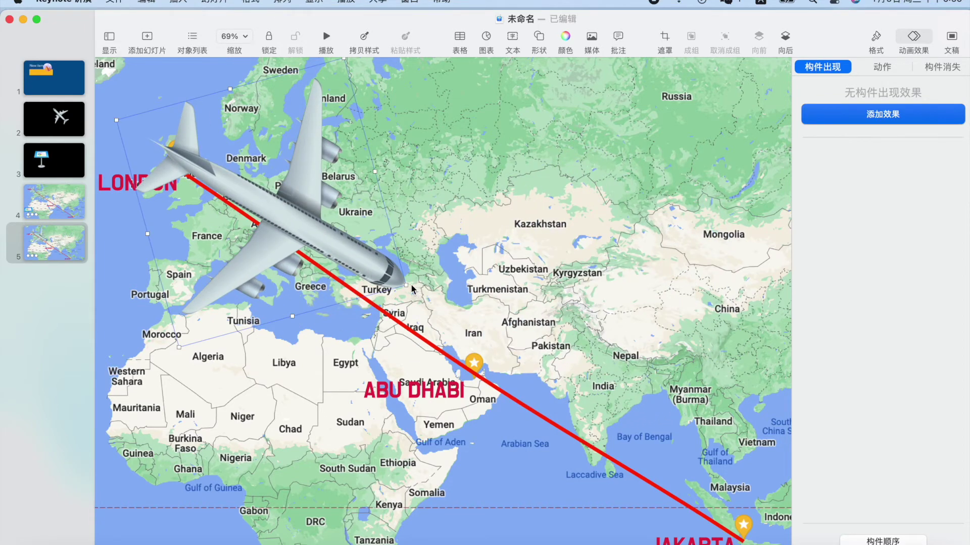
pyautogui.moveTo(411, 289); pyautogui.dragTo(247, 232)
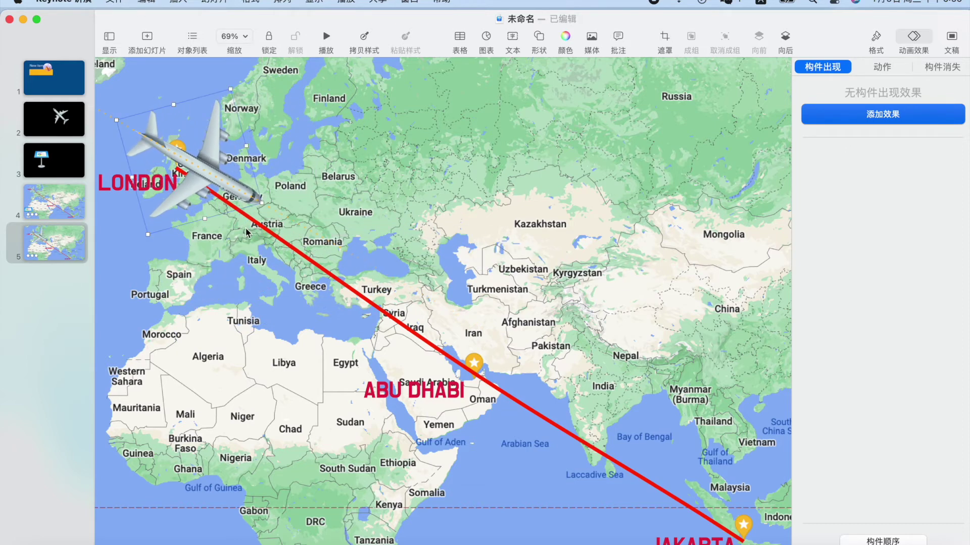
pyautogui.moveTo(261, 201); pyautogui.dragTo(255, 212)
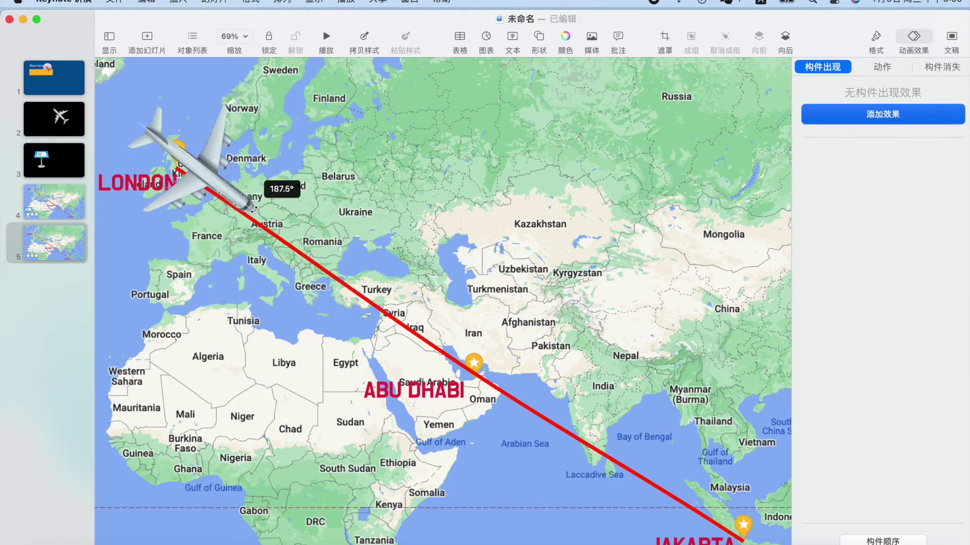
pyautogui.moveTo(207, 179); pyautogui.dragTo(173, 162)
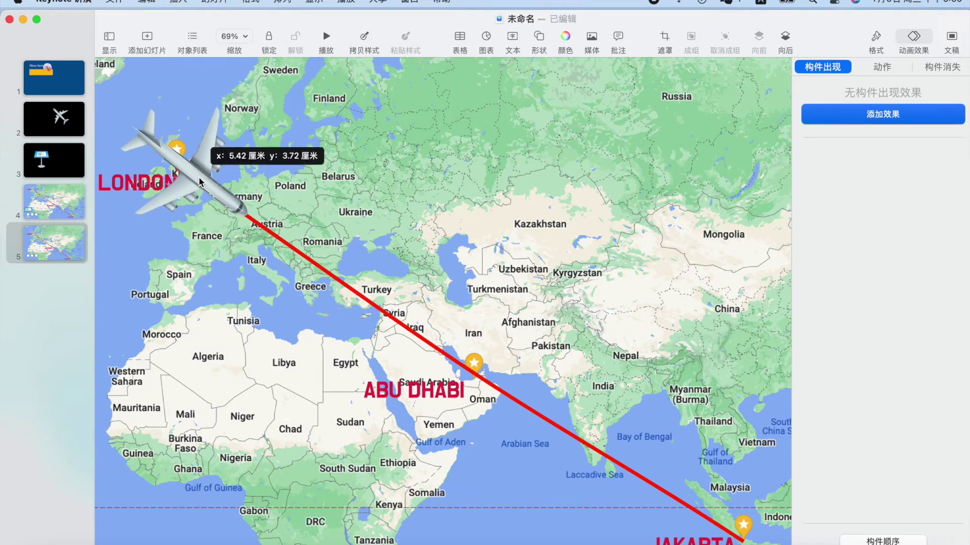
pyautogui.moveTo(172, 161); pyautogui.dragTo(178, 168)
pyautogui.moveTo(225, 201); pyautogui.dragTo(225, 200)
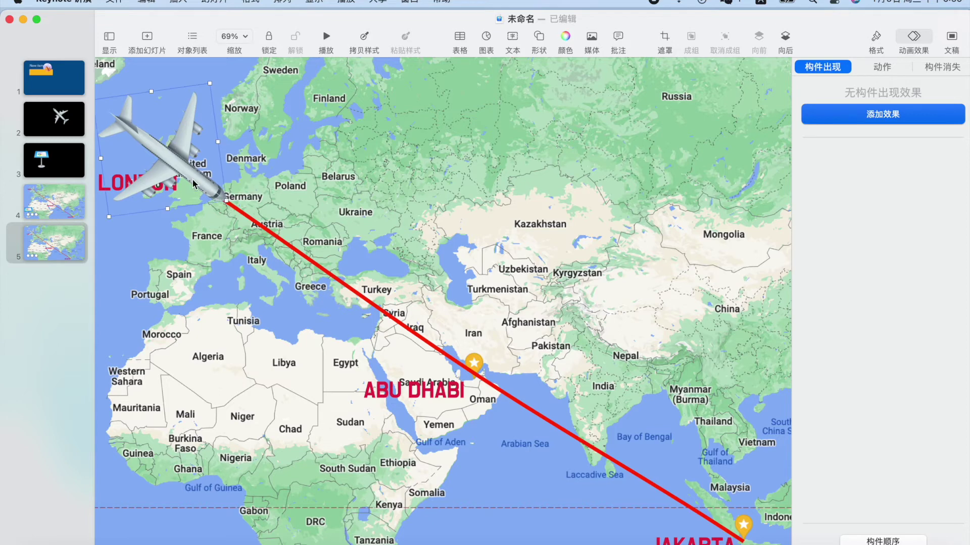
pyautogui.moveTo(225, 200); pyautogui.dragTo(221, 200)
pyautogui.moveTo(191, 169); pyautogui.dragTo(191, 173)
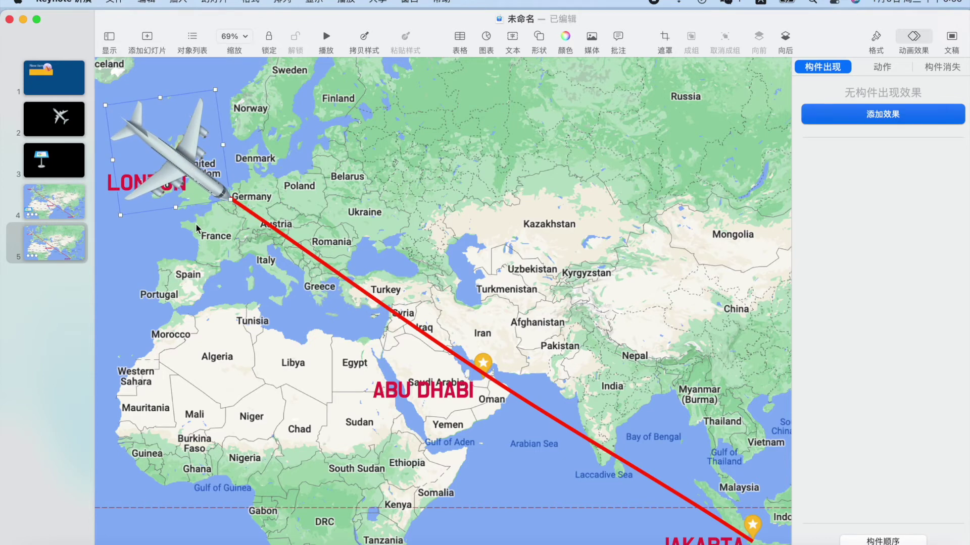
# Shrink the airplane further so it fits over the London marker
pyautogui.click(219, 226)
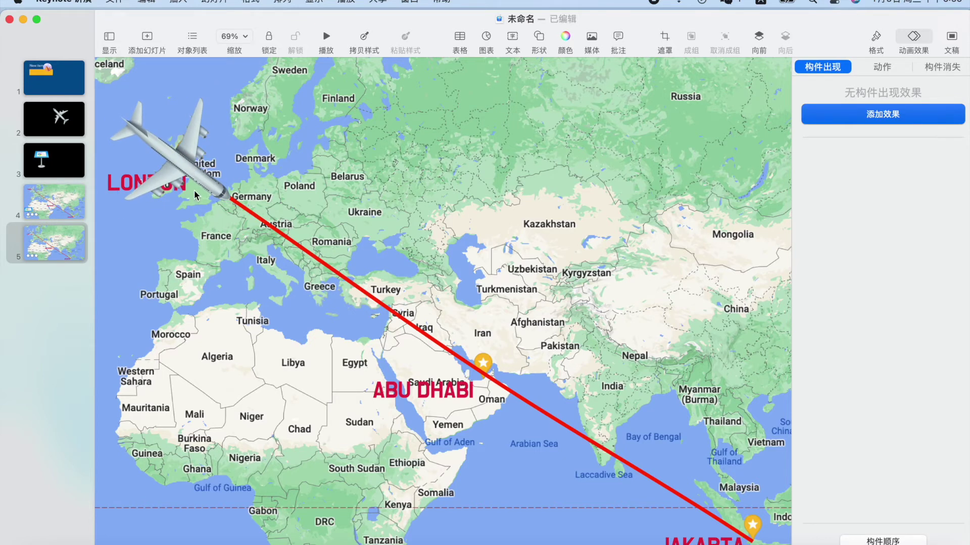
pyautogui.scroll(-3, 283, 247)
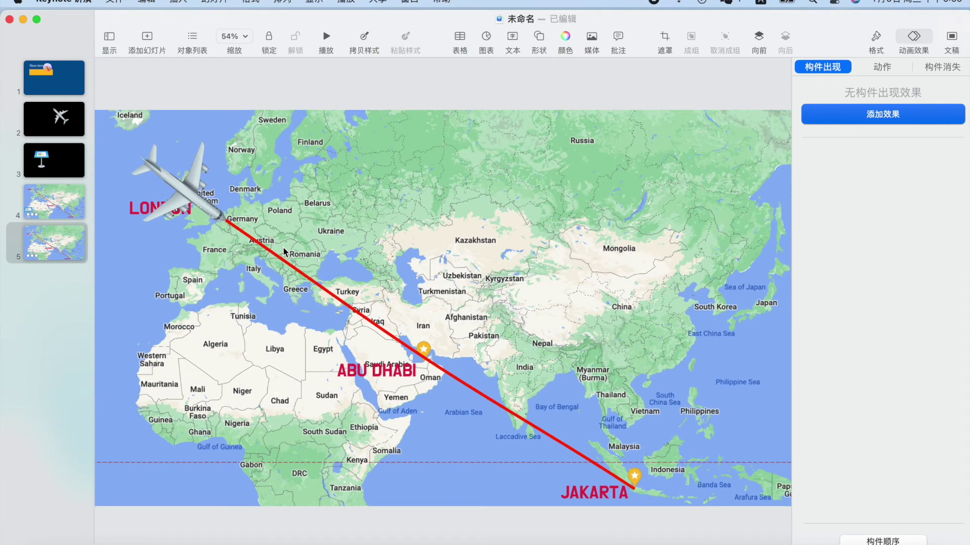
pyautogui.scroll(-1, 282, 247)
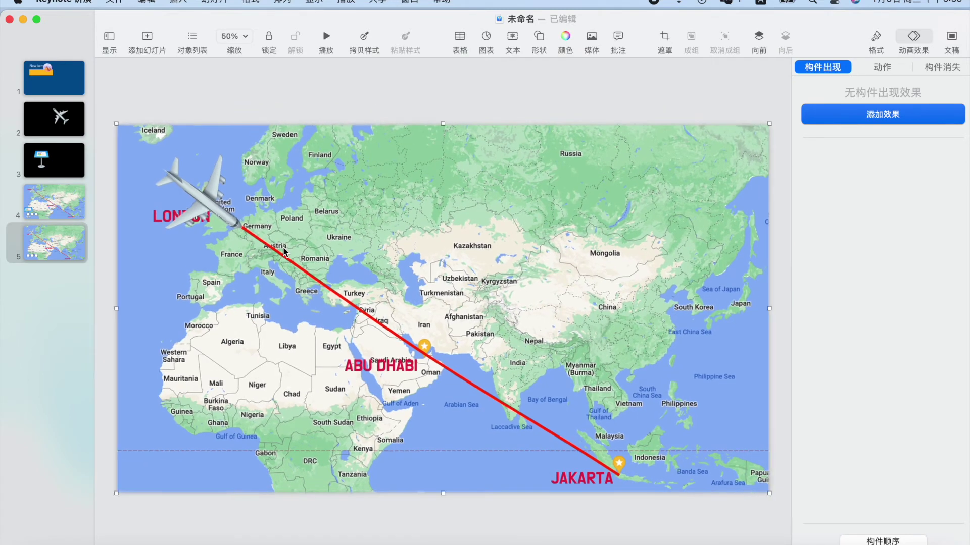
pyautogui.click(214, 199)
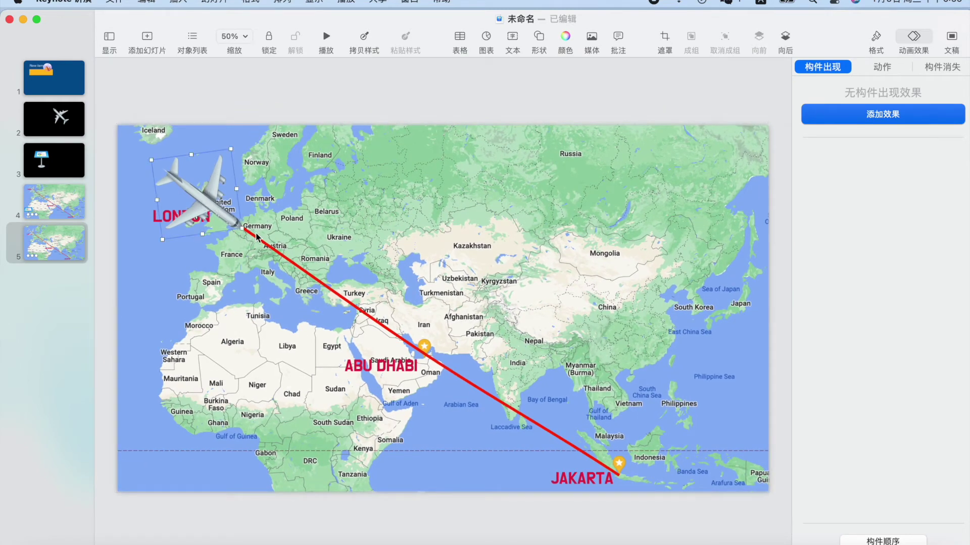
pyautogui.moveTo(235, 225); pyautogui.dragTo(200, 203)
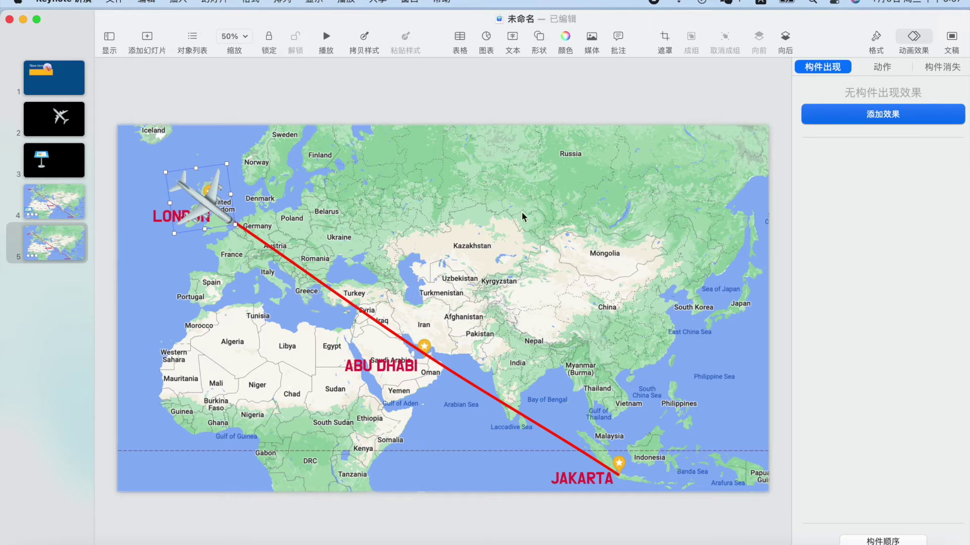
# Add a Move action to the airplane and drag its destination along the red route to Jakarta
pyautogui.click(890, 68)
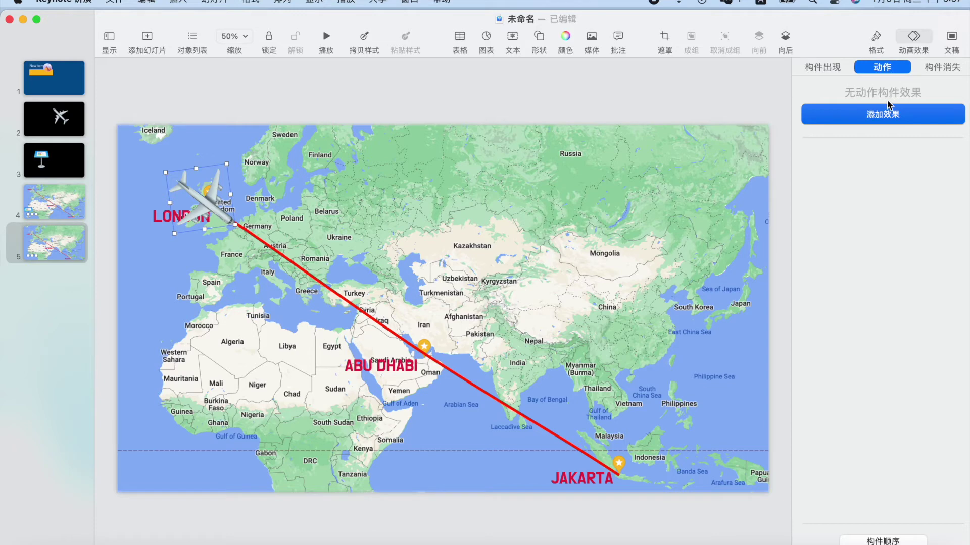
pyautogui.click(882, 118)
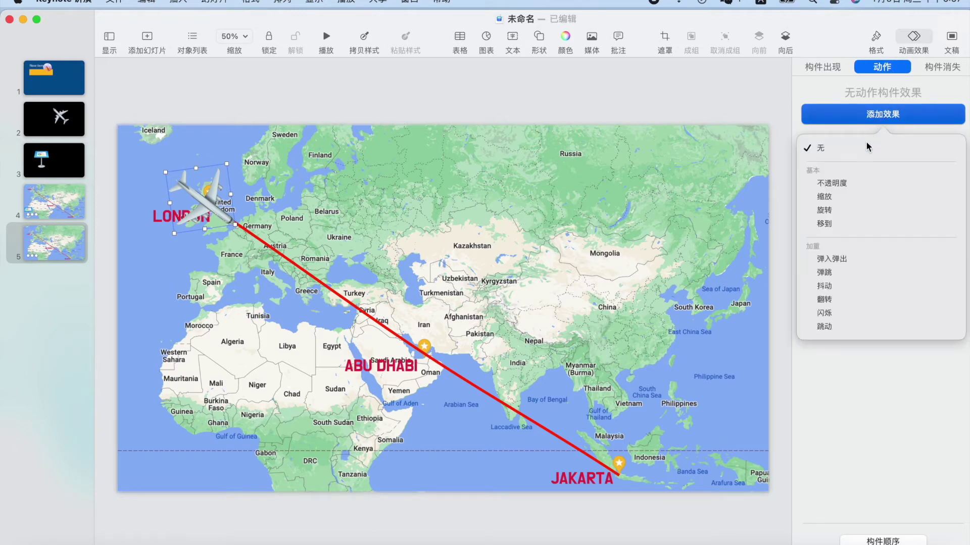
pyautogui.click(838, 224)
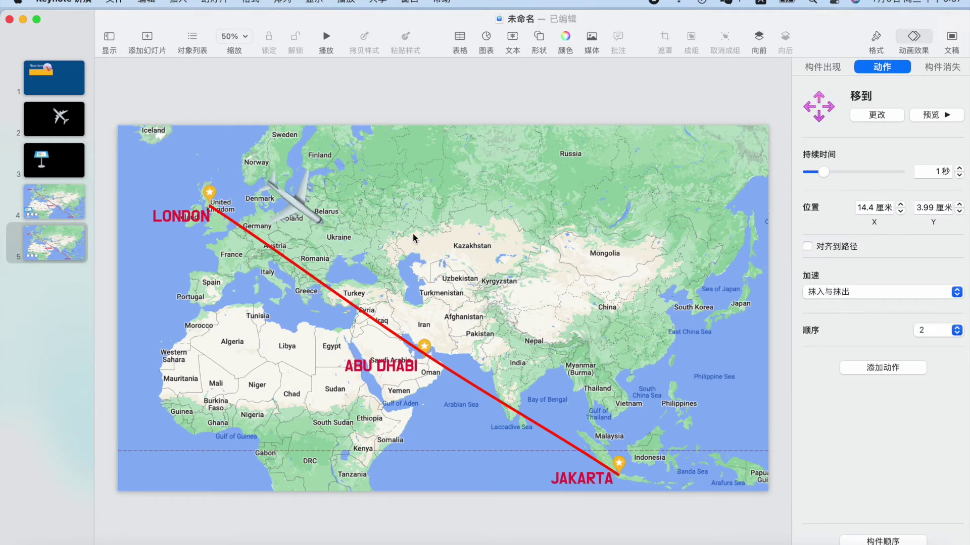
pyautogui.moveTo(297, 204); pyautogui.dragTo(566, 447)
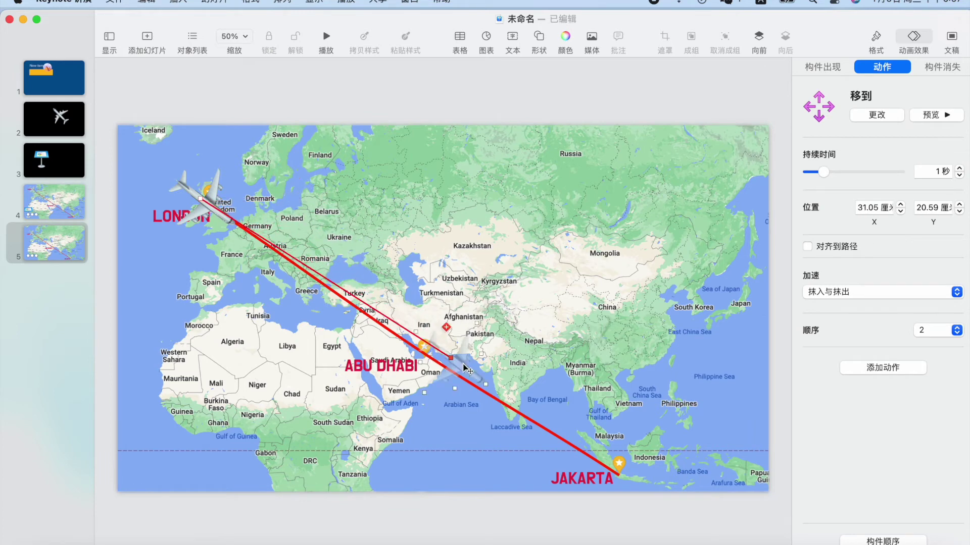
pyautogui.moveTo(565, 449); pyautogui.dragTo(626, 478)
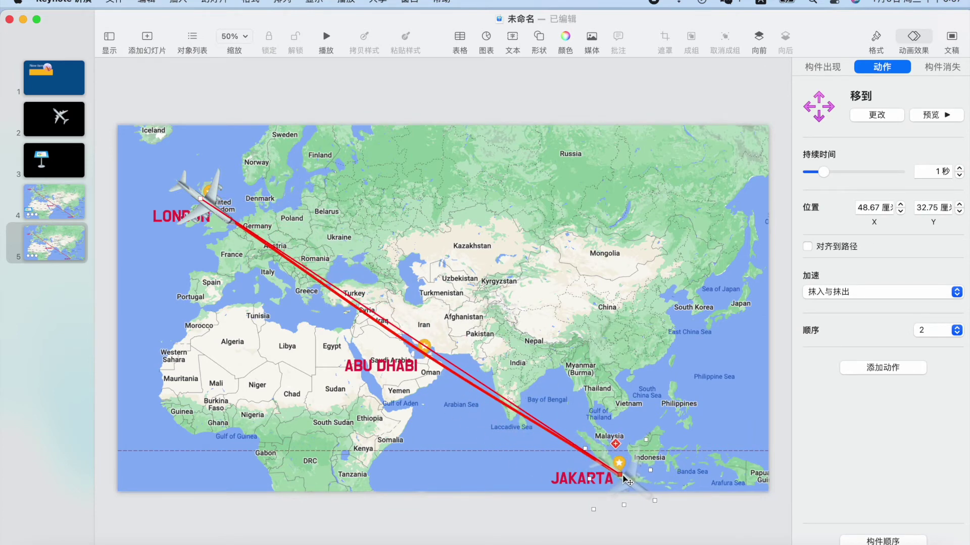
# Fine-tune the move path's endpoint onto the Jakarta marker and begin editing the duration
pyautogui.scroll(-3, 626, 479)
pyautogui.scroll(3, 627, 480)
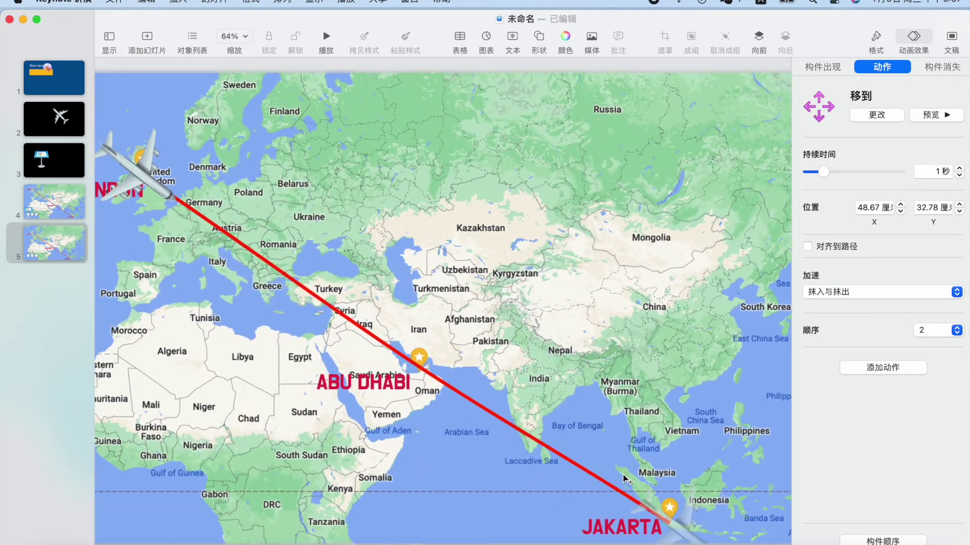
pyautogui.scroll(2, 626, 479)
pyautogui.scroll(2, 656, 515)
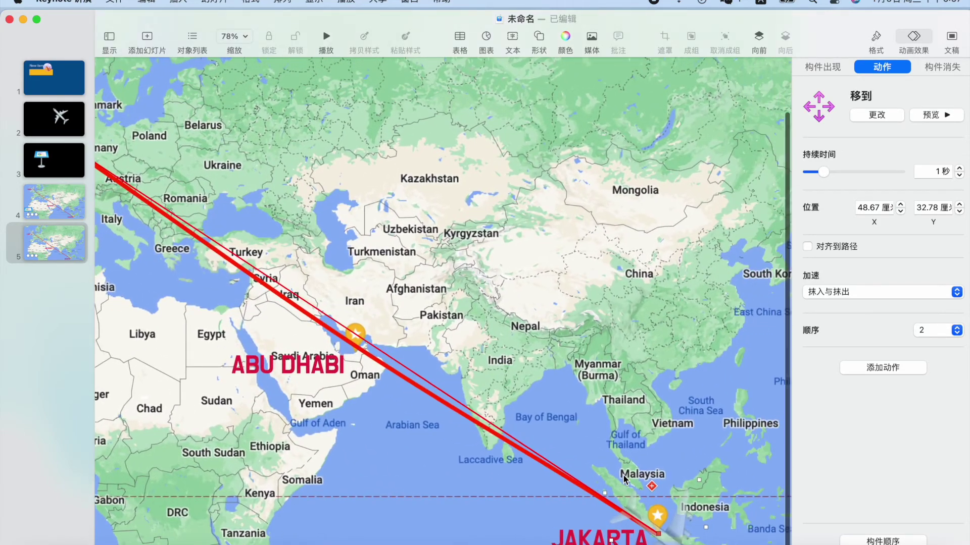
pyautogui.scroll(-2, 672, 528)
pyautogui.scroll(-2, 672, 527)
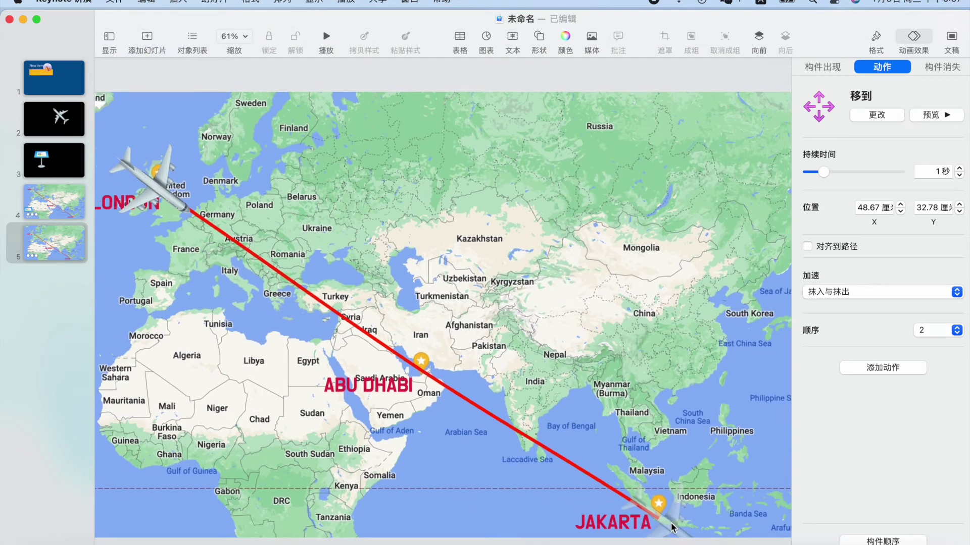
pyautogui.moveTo(667, 520); pyautogui.dragTo(659, 512)
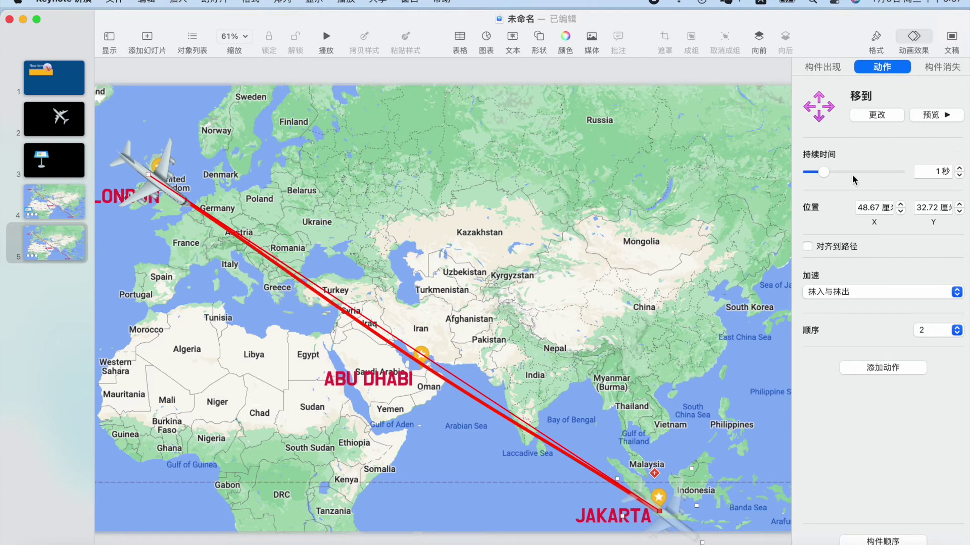
pyautogui.click(940, 173)
# Give the Move action a 10-second duration with Acceleration set to None, then add a Rotate action
pyautogui.write('0')
pyautogui.click(869, 291)
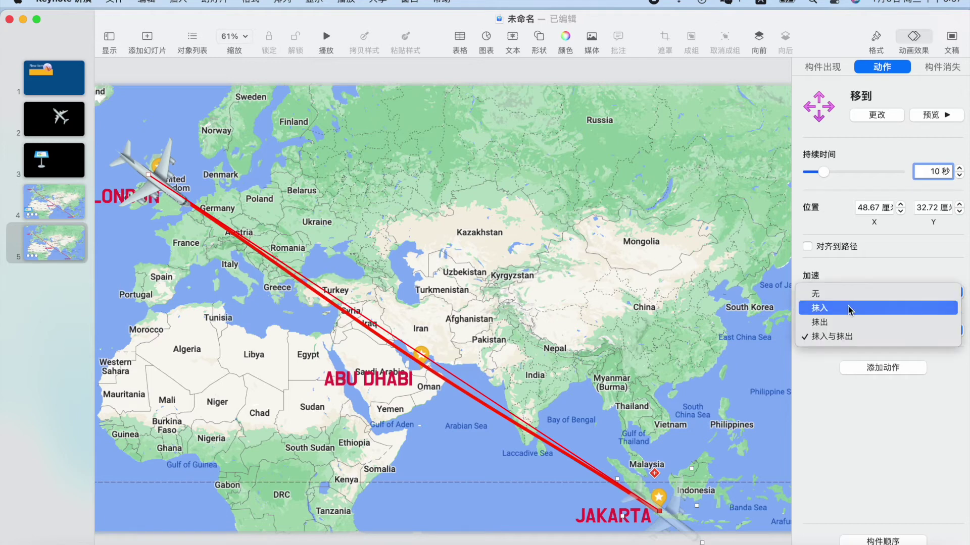
pyautogui.click(846, 298)
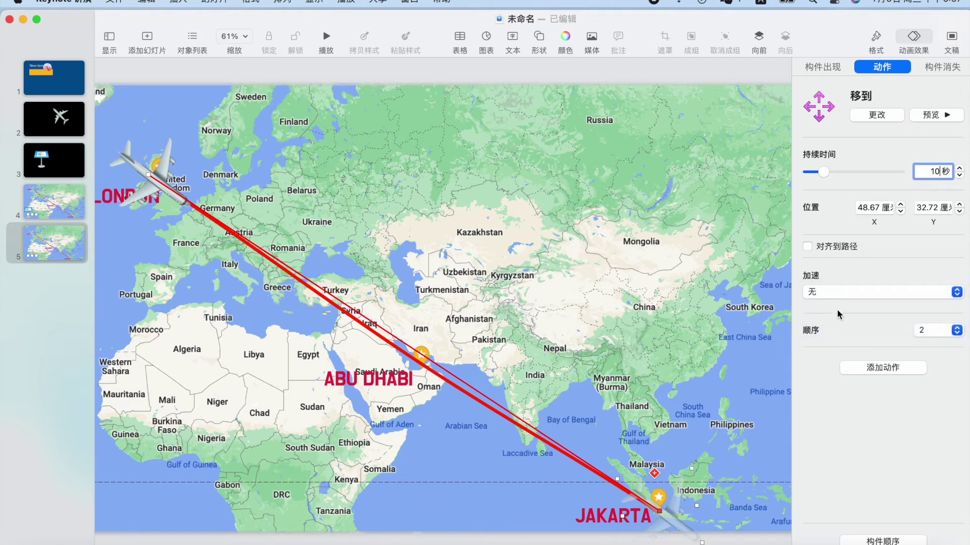
pyautogui.press('BackSpace')
pyautogui.press('BackSpace')
pyautogui.write('6.5')
pyautogui.press('Return')
pyautogui.write('10')
pyautogui.click(869, 370)
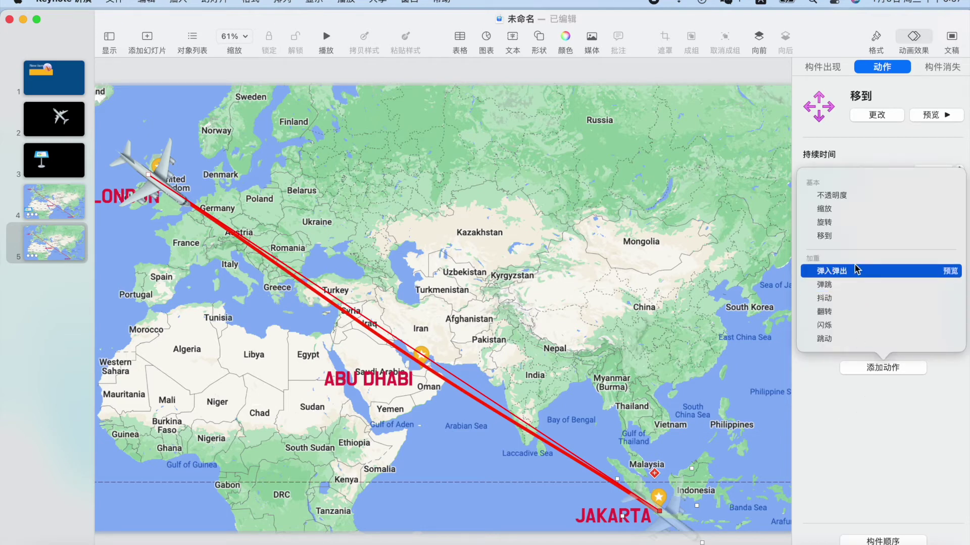
pyautogui.click(851, 225)
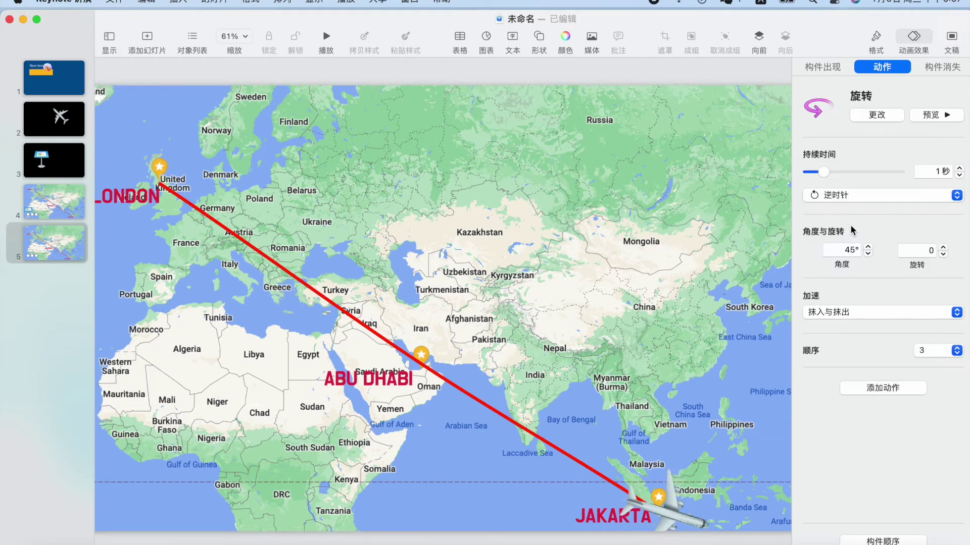
# Set the airplane's Rotate action to 10 s, an 8° angle, and Acceleration None
pyautogui.click(939, 173)
pyautogui.write('0')
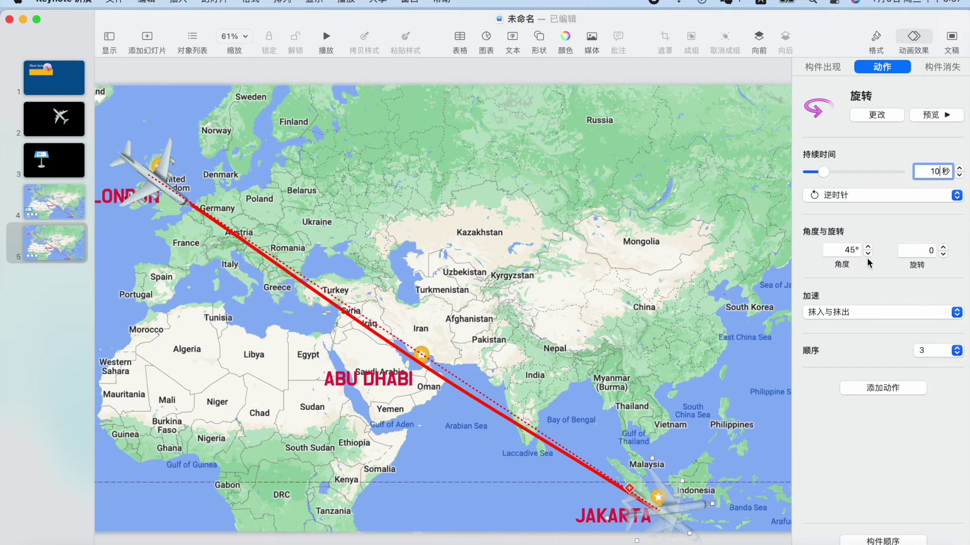
pyautogui.doubleClick(846, 251)
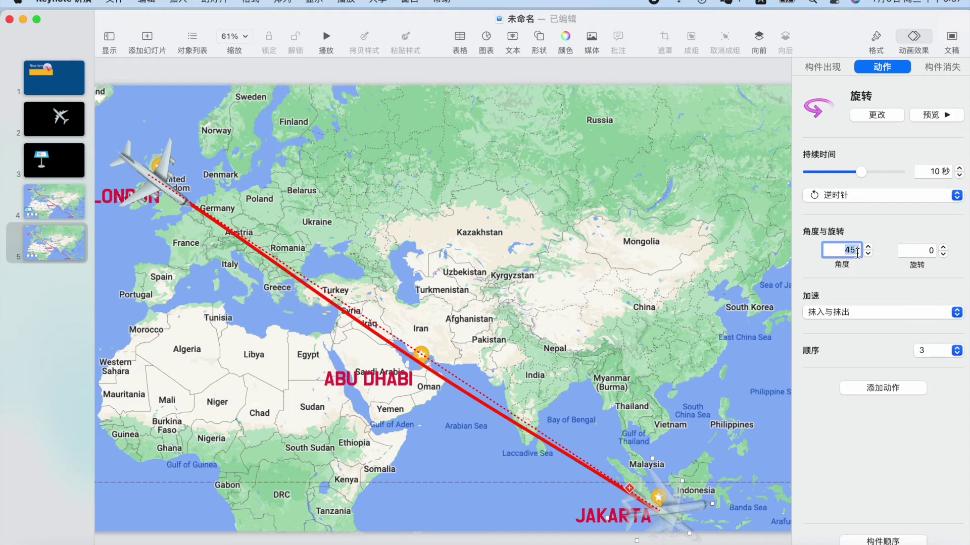
pyautogui.write('8')
pyautogui.click(852, 313)
pyautogui.click(847, 314)
# In Build Order, set the plane's Move build to start With Build 1
pyautogui.click(883, 540)
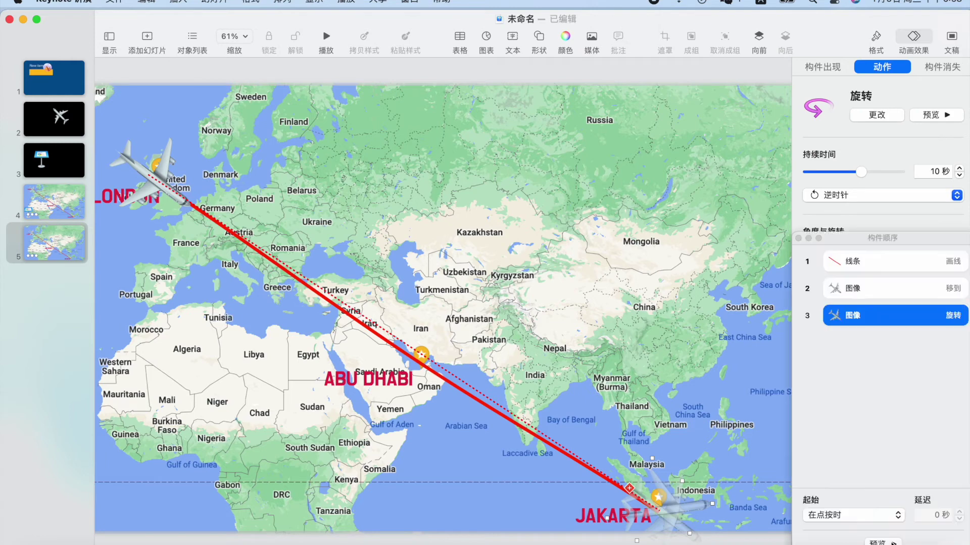
pyautogui.click(879, 401)
pyautogui.click(871, 291)
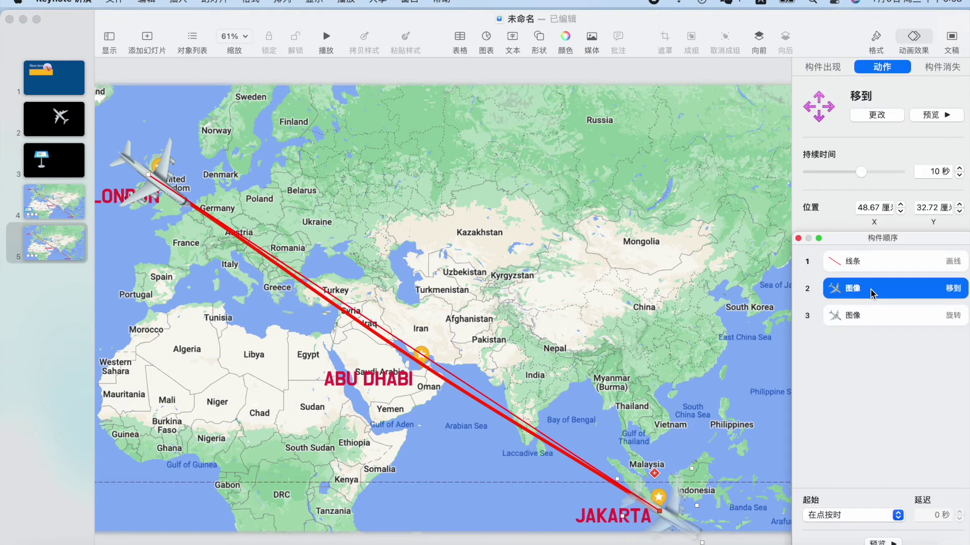
pyautogui.click(862, 516)
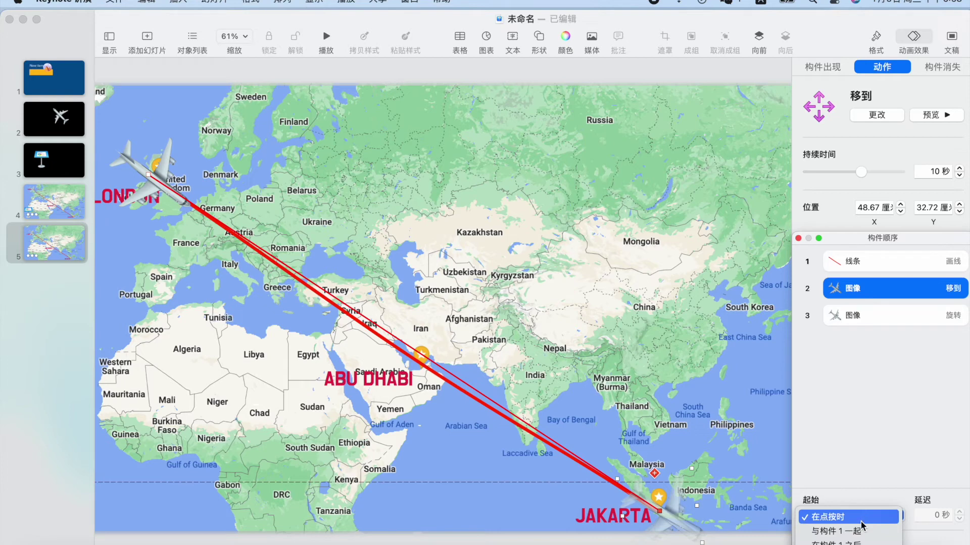
pyautogui.click(859, 528)
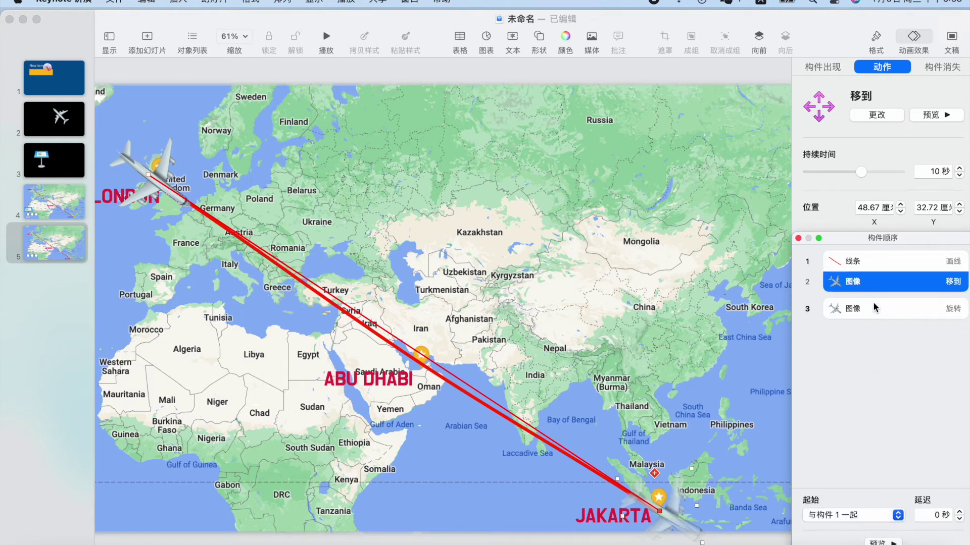
# Set the Rotate build to start After Build 2 and preview the slide's animation
pyautogui.click(876, 309)
pyautogui.click(857, 518)
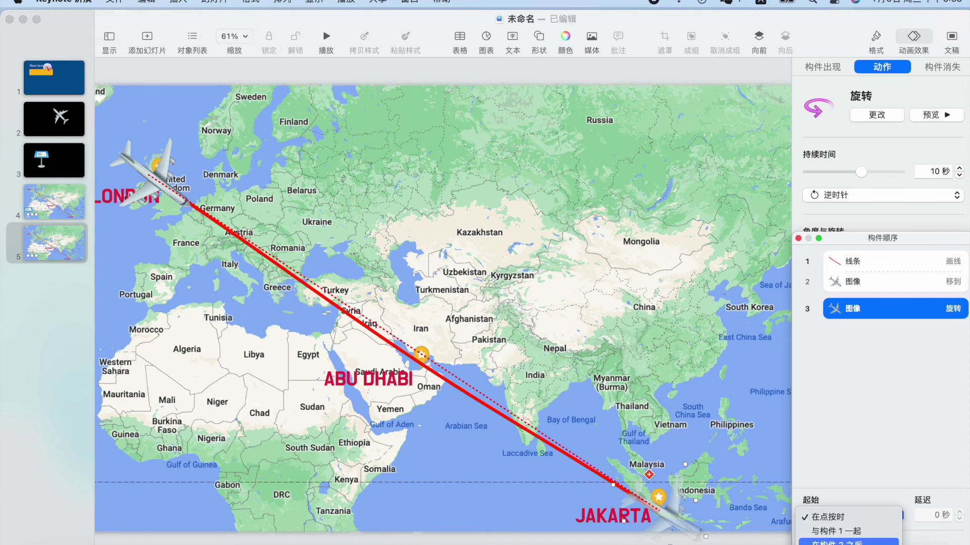
pyautogui.click(857, 543)
pyautogui.click(873, 422)
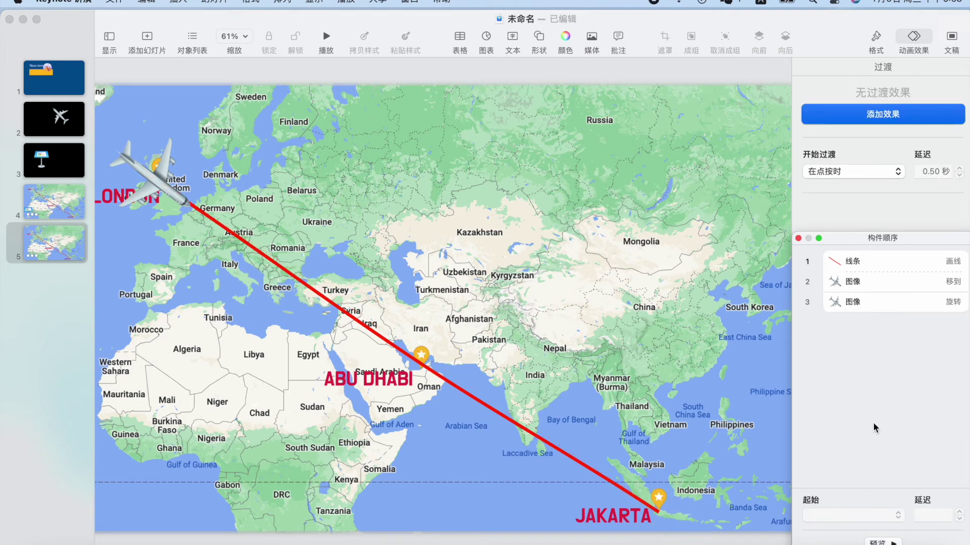
pyautogui.click(881, 542)
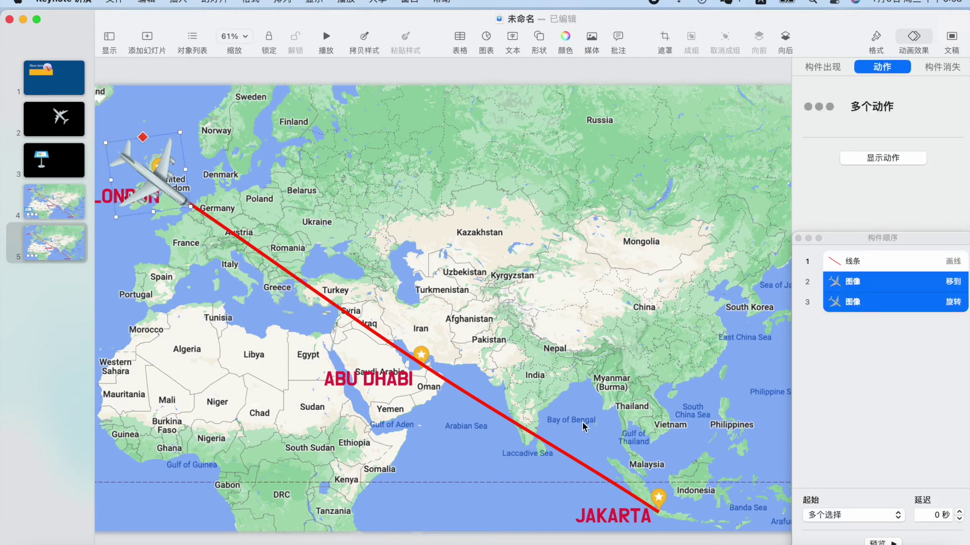
pyautogui.click(905, 284)
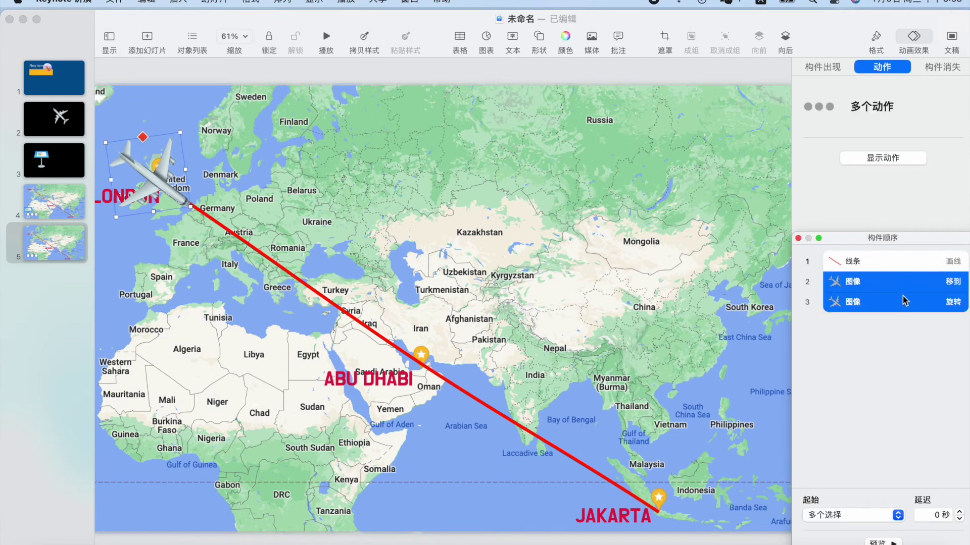
# Snap the airplane's motion path onto the red route line
pyautogui.click(903, 302)
pyautogui.keyDown('super'); pyautogui.click(894, 303); pyautogui.keyUp('super')
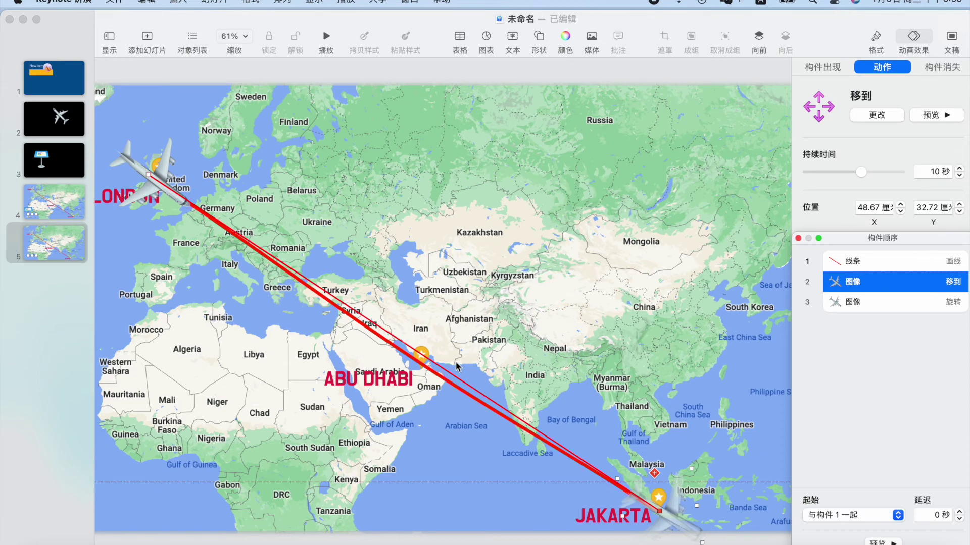
pyautogui.click(404, 344)
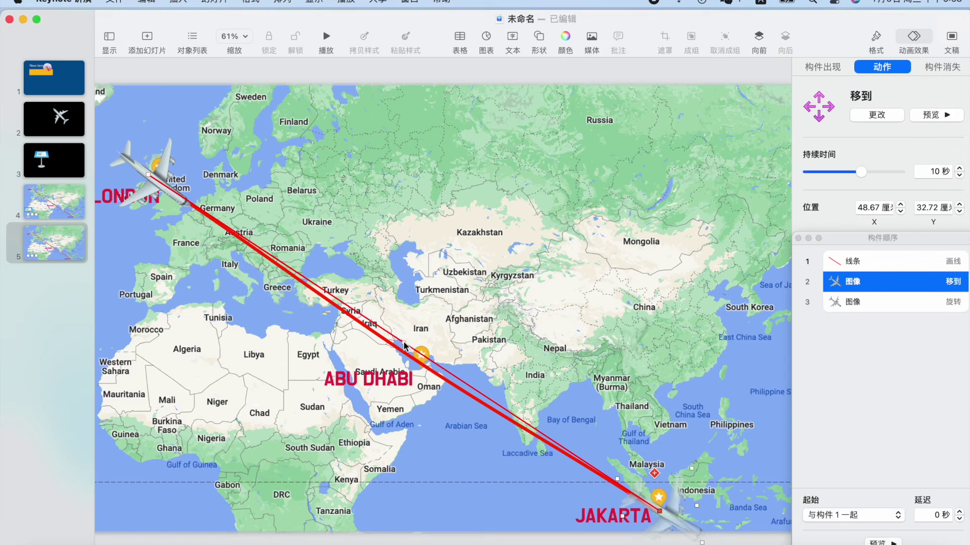
pyautogui.moveTo(404, 345); pyautogui.dragTo(404, 353)
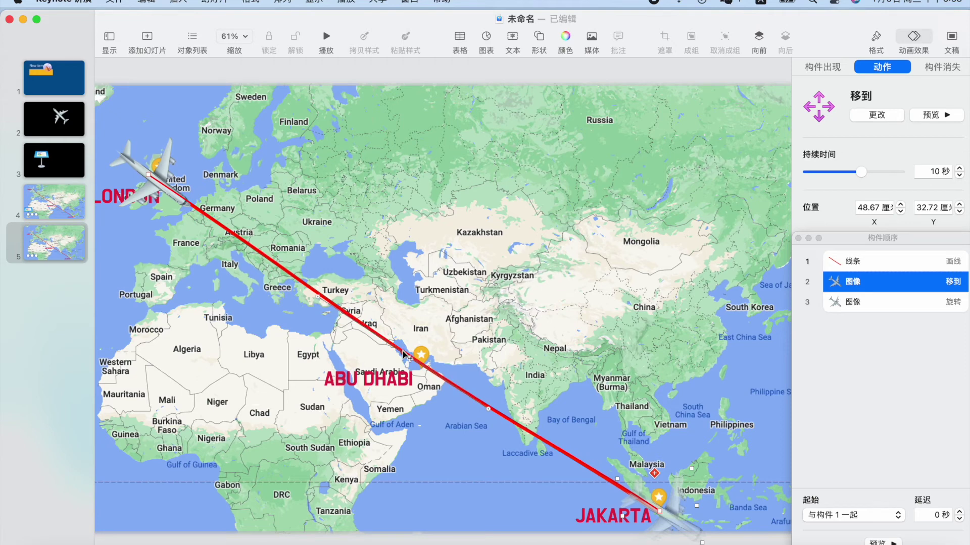
pyautogui.click(683, 455)
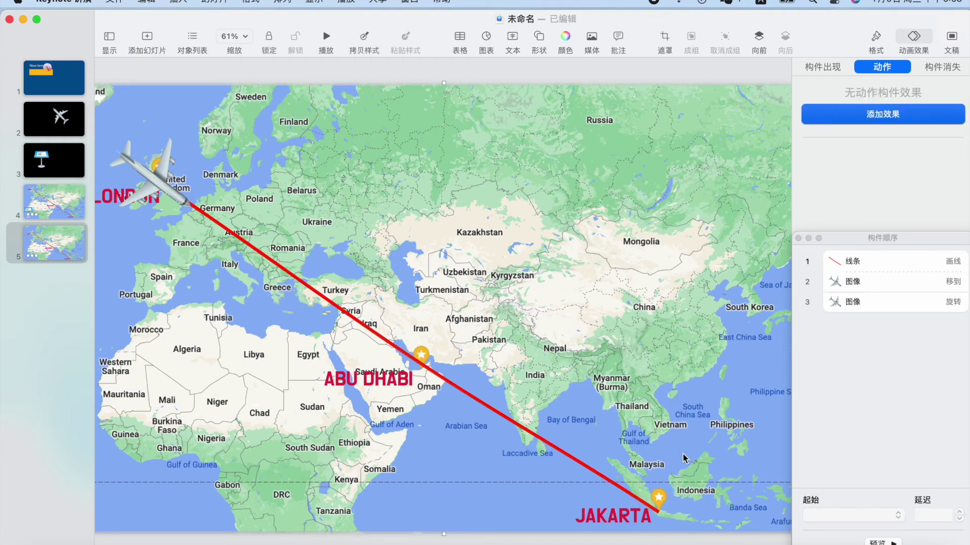
# Preview the full flight animation from London to Jakarta
pyautogui.click(881, 543)
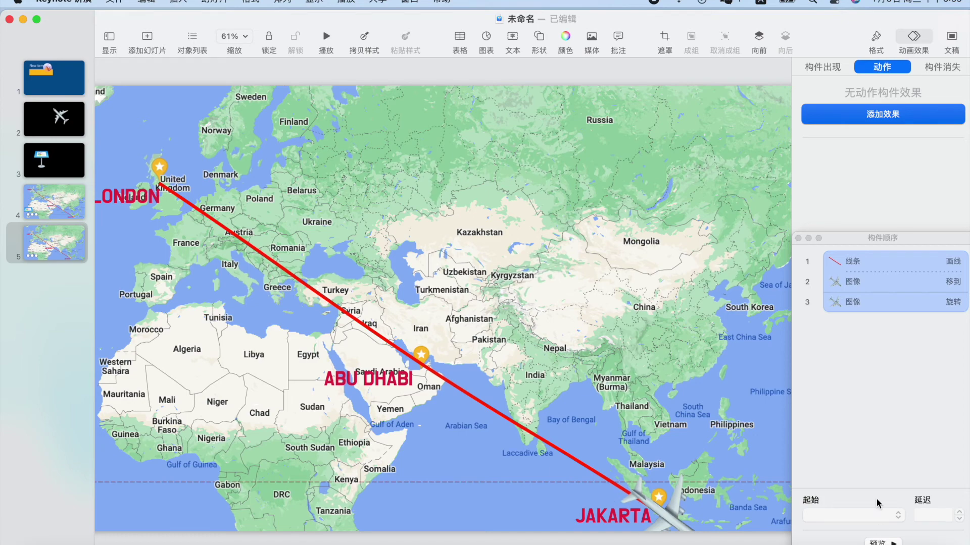
pyautogui.hscroll(1, 581, 352)
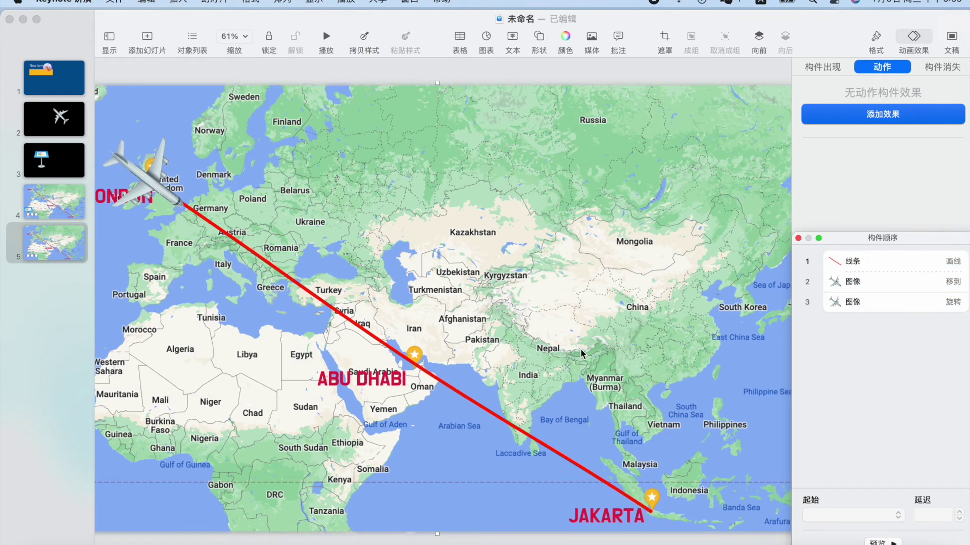
pyautogui.scroll(-1, 581, 352)
pyautogui.scroll(-1, 581, 352)
pyautogui.scroll(-1, 581, 352)
pyautogui.scroll(1, 581, 352)
# Export slide 5 alone as JPEG images named 'flight map'
pyautogui.click(412, 285)
pyautogui.click(148, 2)
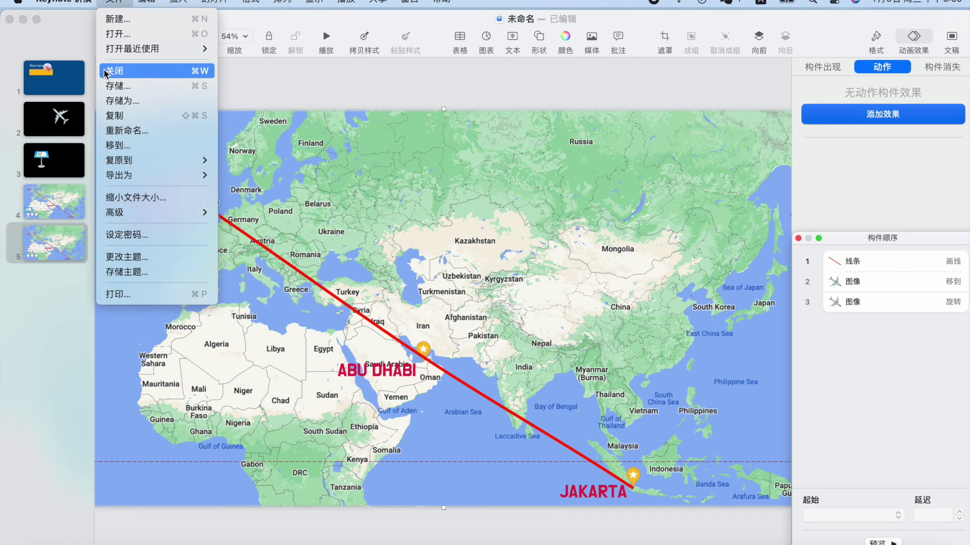
pyautogui.moveTo(118, 175)
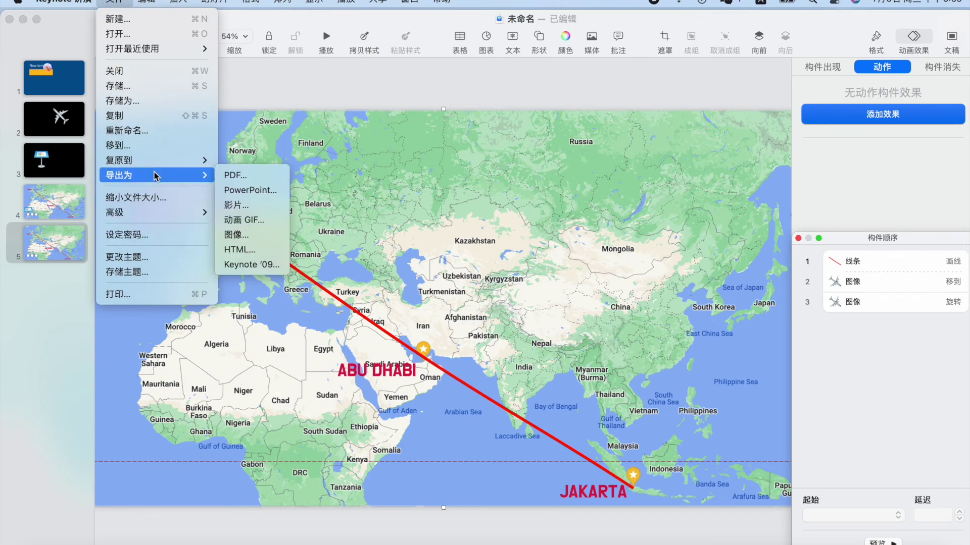
pyautogui.click(237, 235)
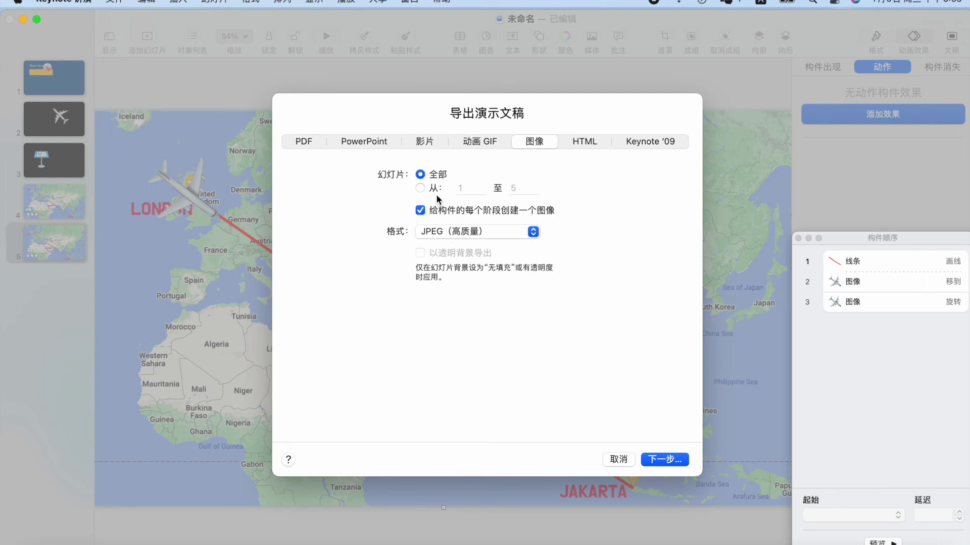
pyautogui.click(439, 190)
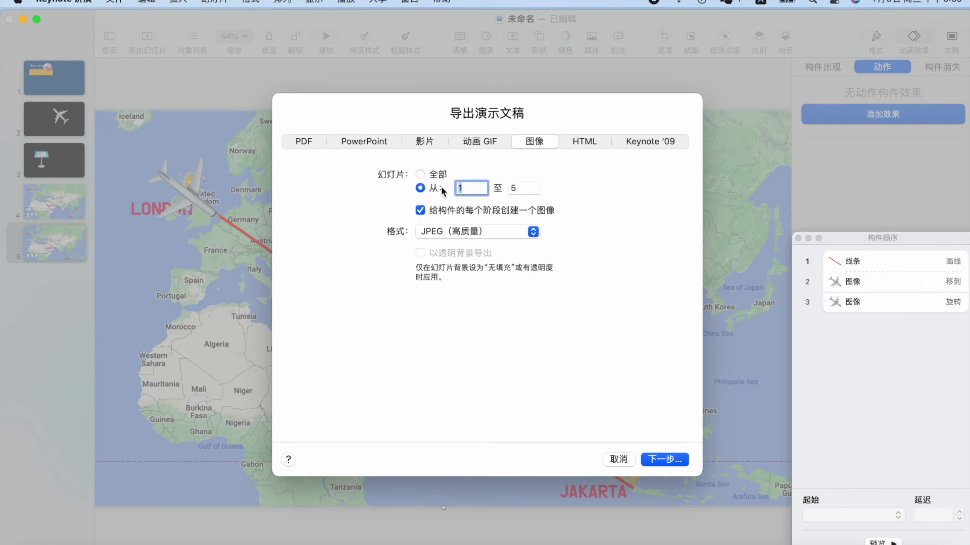
pyautogui.write('5')
pyautogui.click(665, 460)
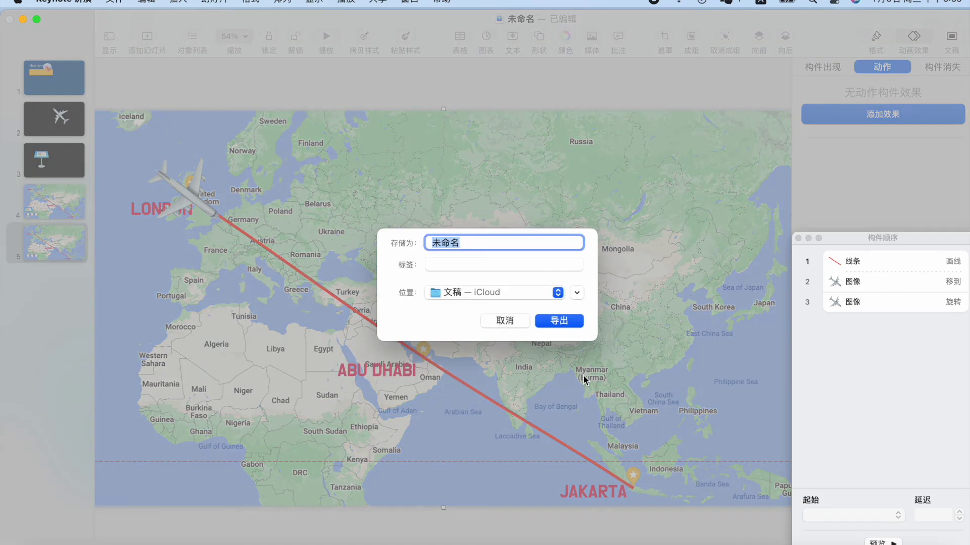
pyautogui.write('FLI')
pyautogui.press('BackSpace')
pyautogui.write('flight map')
pyautogui.click(563, 323)
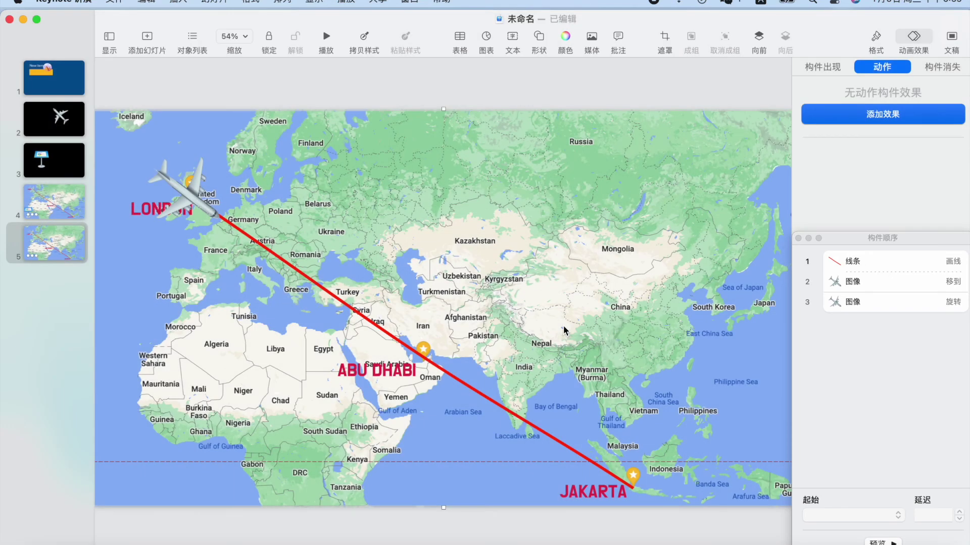
pyautogui.click(20, 538)
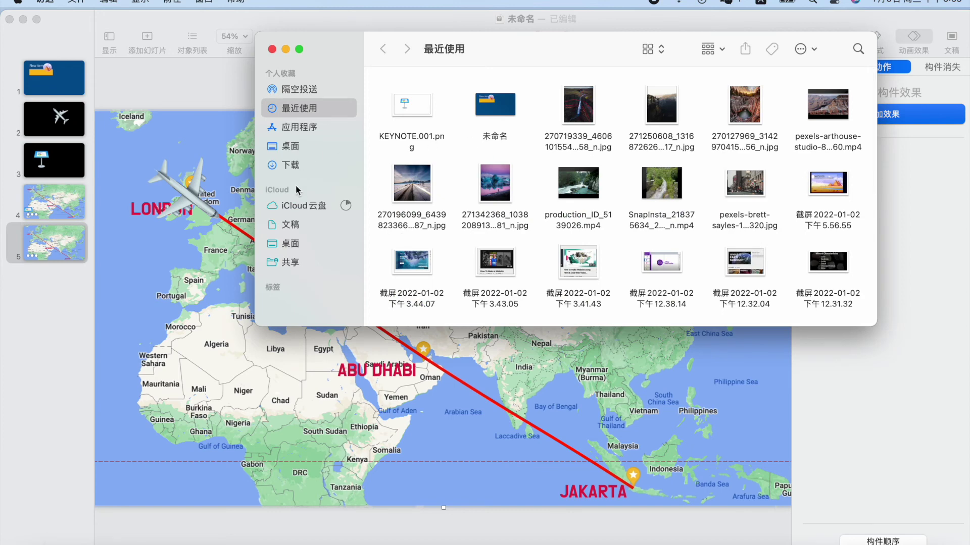
pyautogui.click(298, 224)
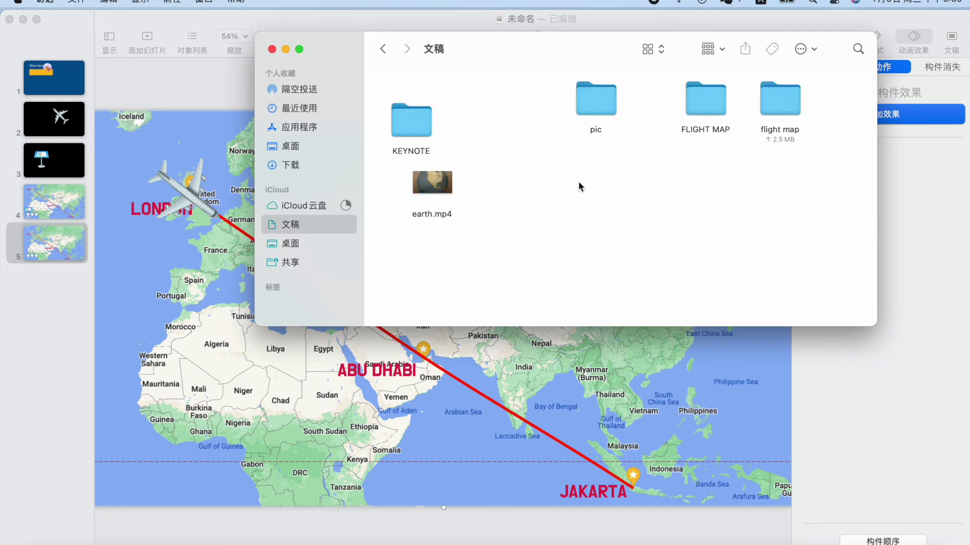
pyautogui.doubleClick(780, 105)
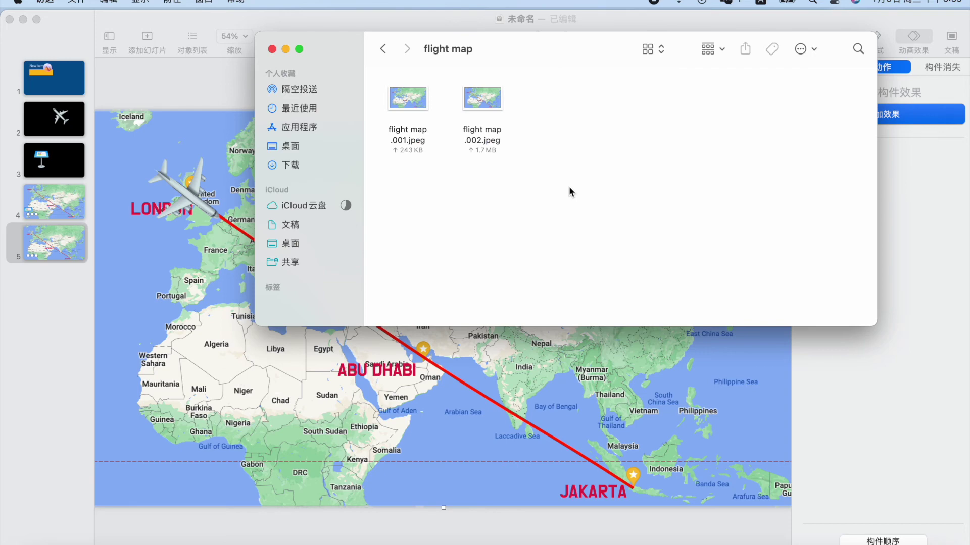
pyautogui.doubleClick(492, 106)
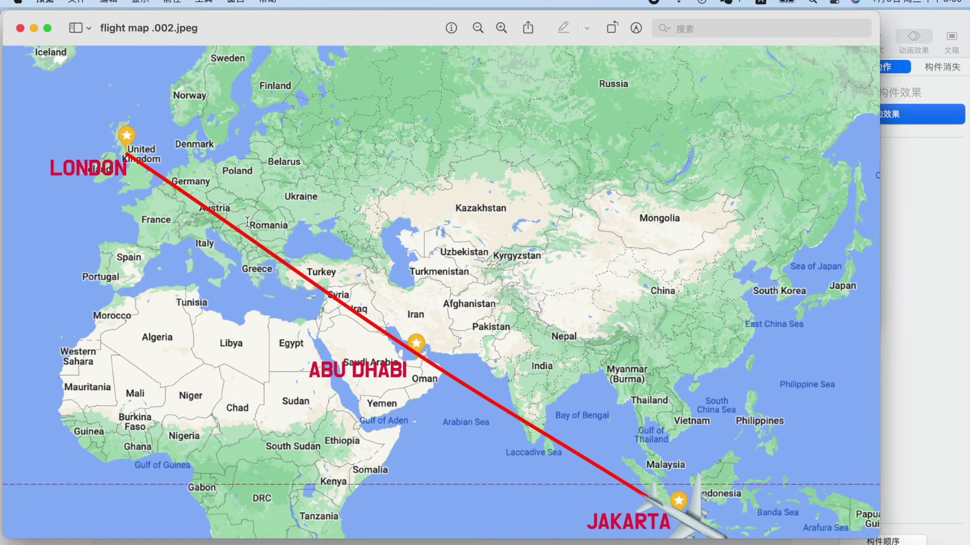
pyautogui.click(19, 29)
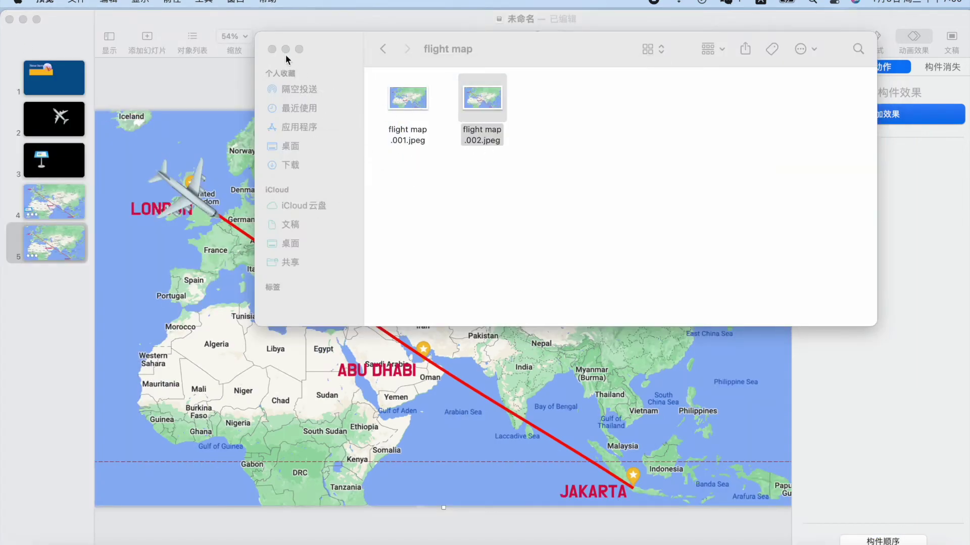
pyautogui.click(271, 49)
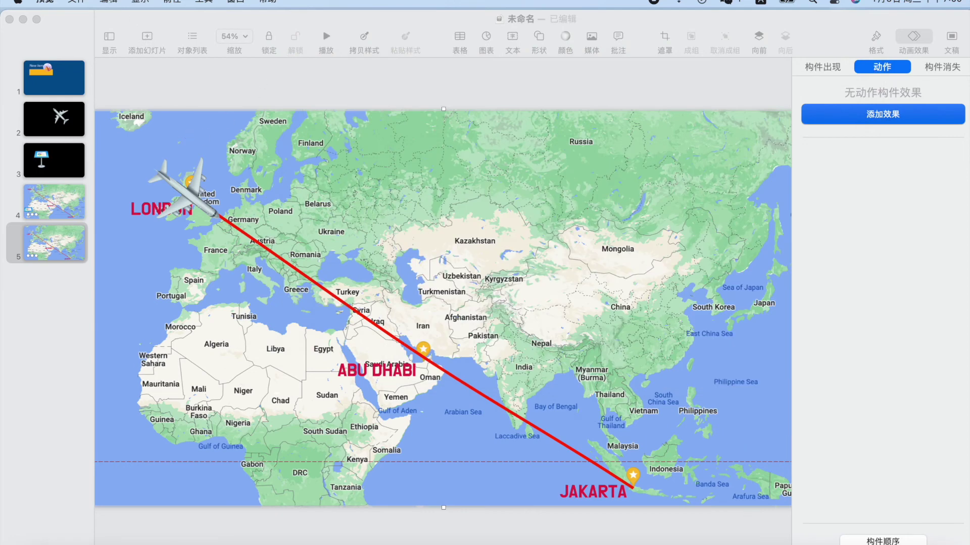
pyautogui.click(109, 3)
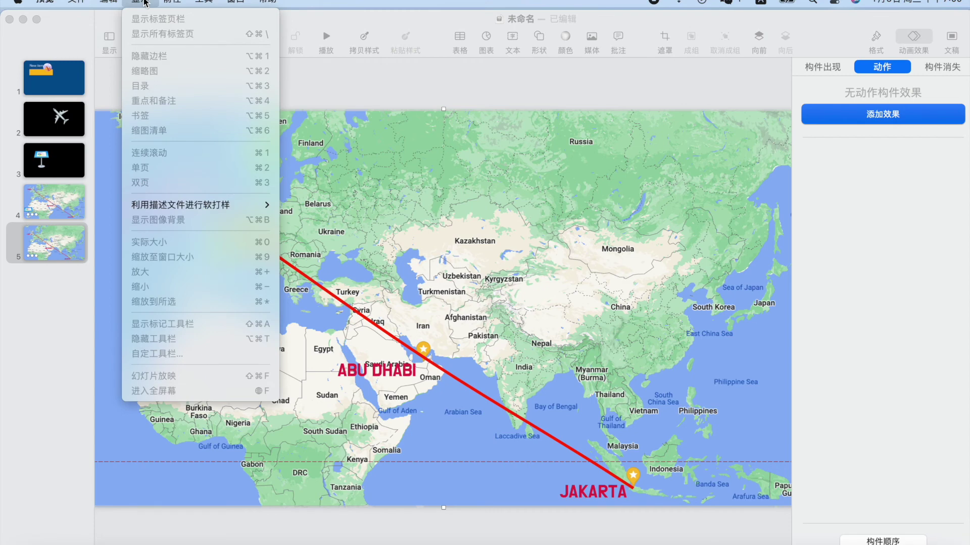
pyautogui.click(325, 308)
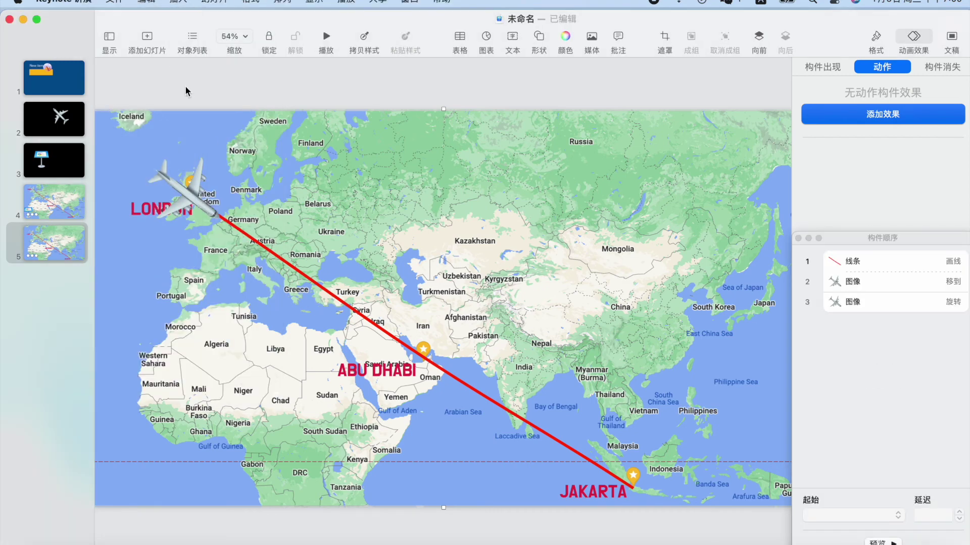
pyautogui.click(115, 4)
pyautogui.moveTo(119, 175)
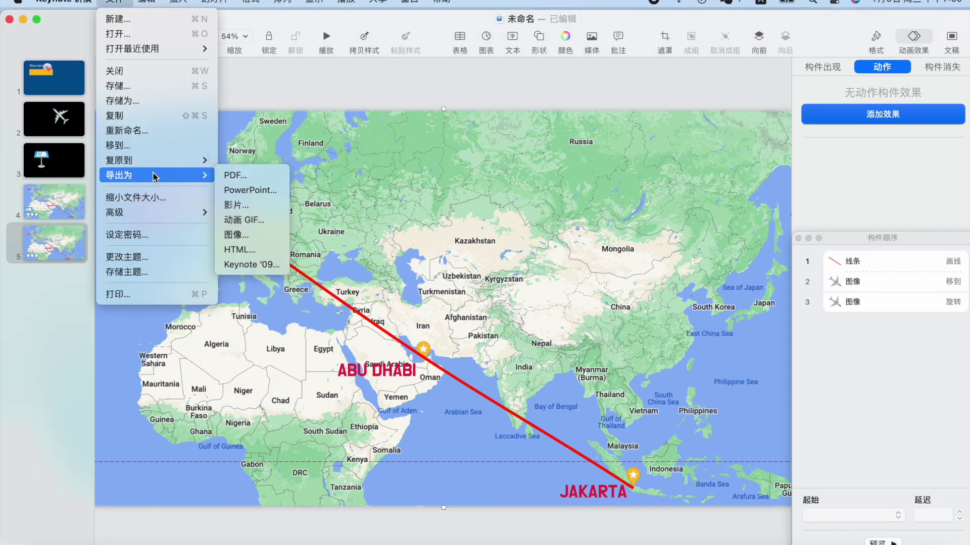
# Set up a movie export of slide 5 only, with both waits set to 0 seconds
pyautogui.click(236, 234)
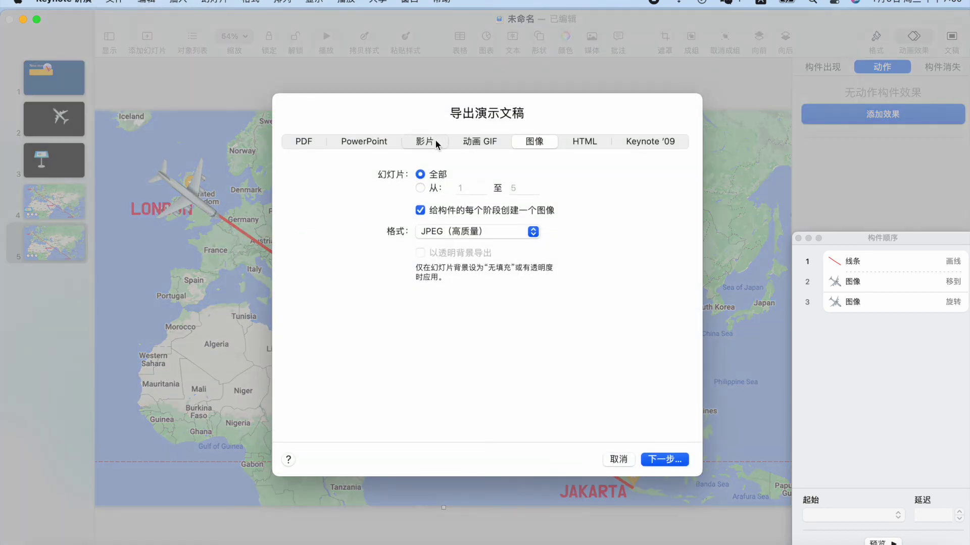
pyautogui.click(429, 141)
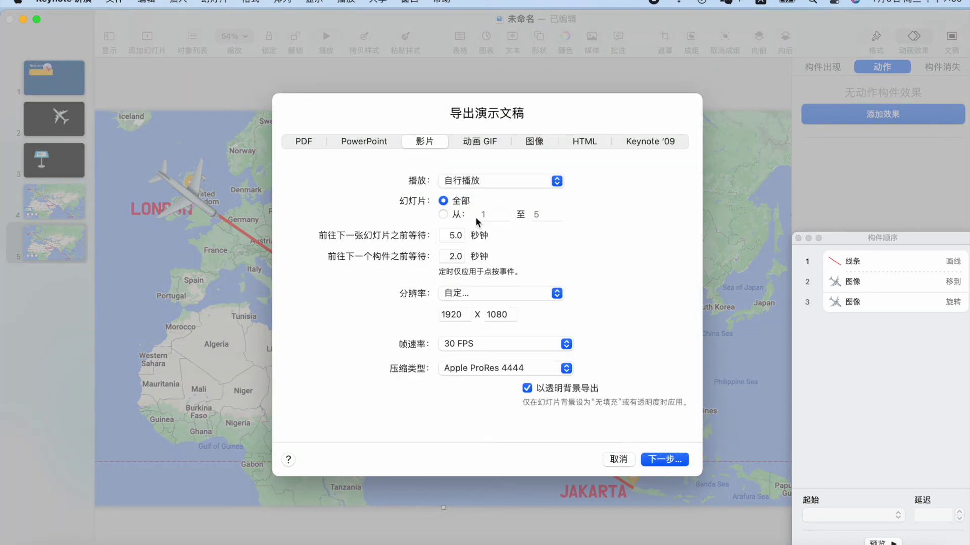
pyautogui.click(444, 216)
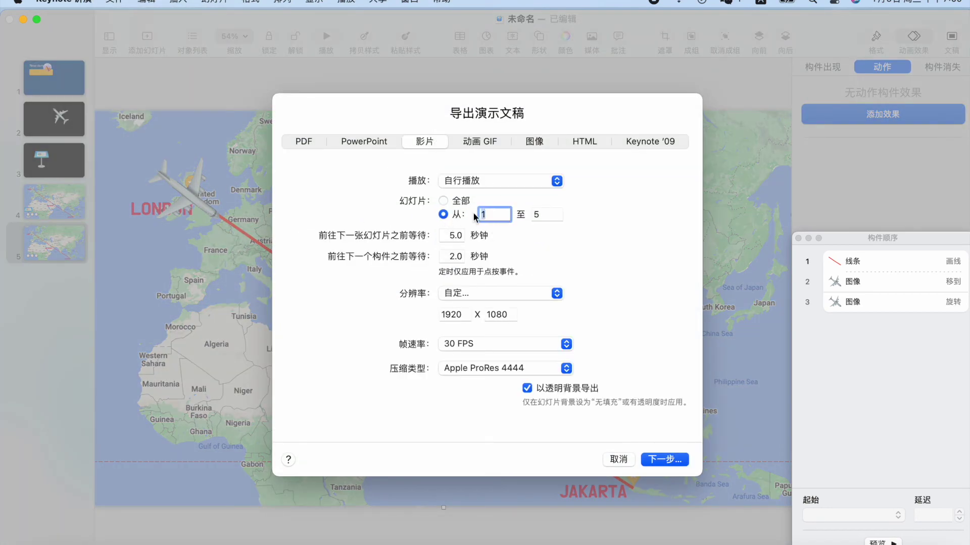
pyautogui.write('5')
pyautogui.press('Tab')
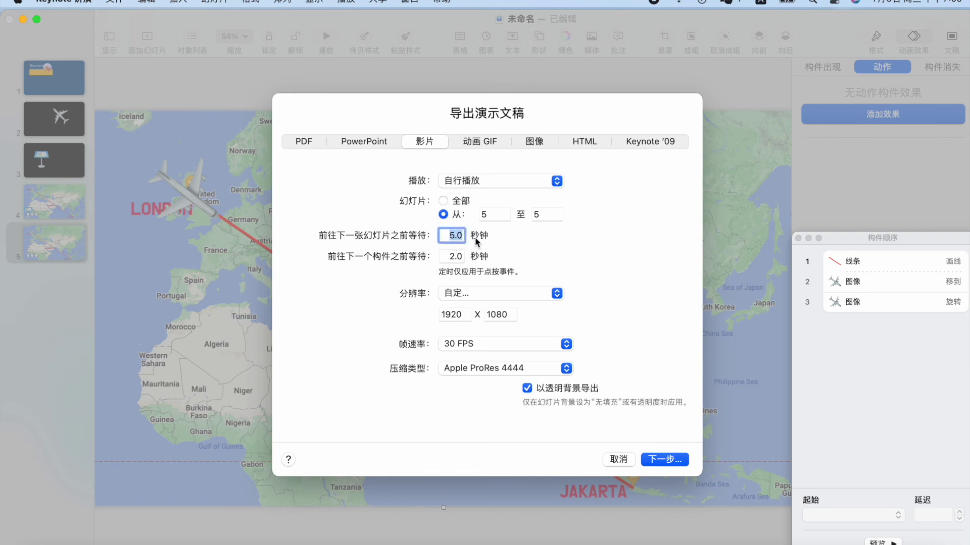
pyautogui.write('0')
pyautogui.press('Tab')
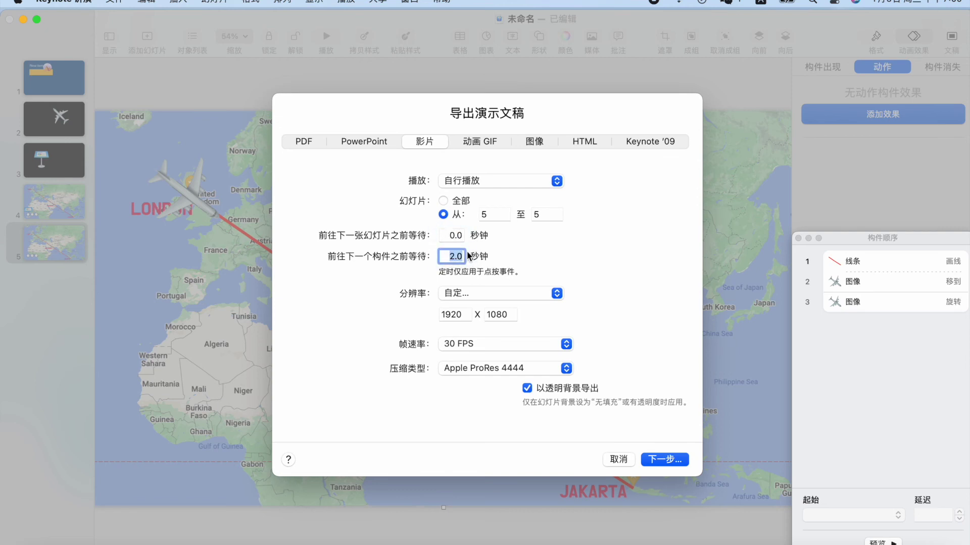
pyautogui.write('0')
# Name the movie 'flight map' and export it
pyautogui.click(665, 459)
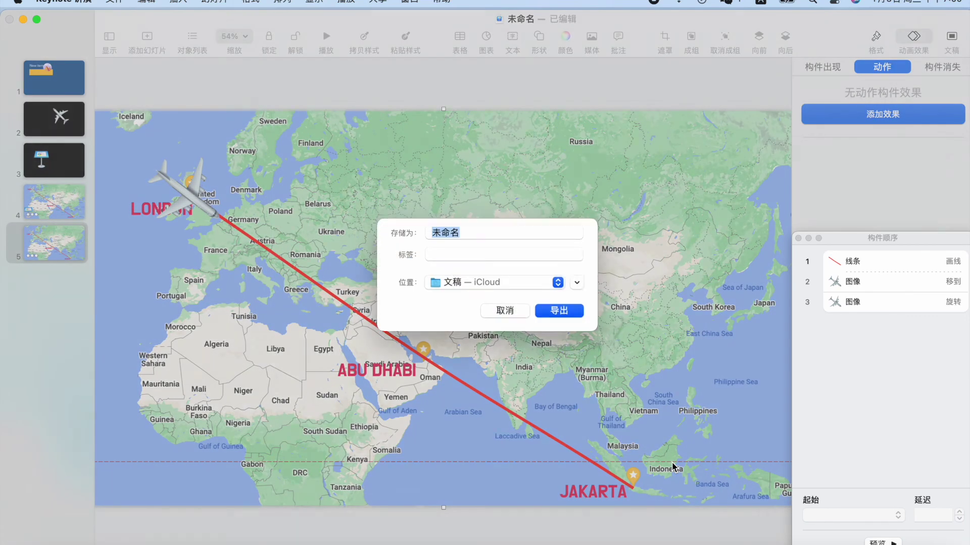
pyautogui.write('flight map')
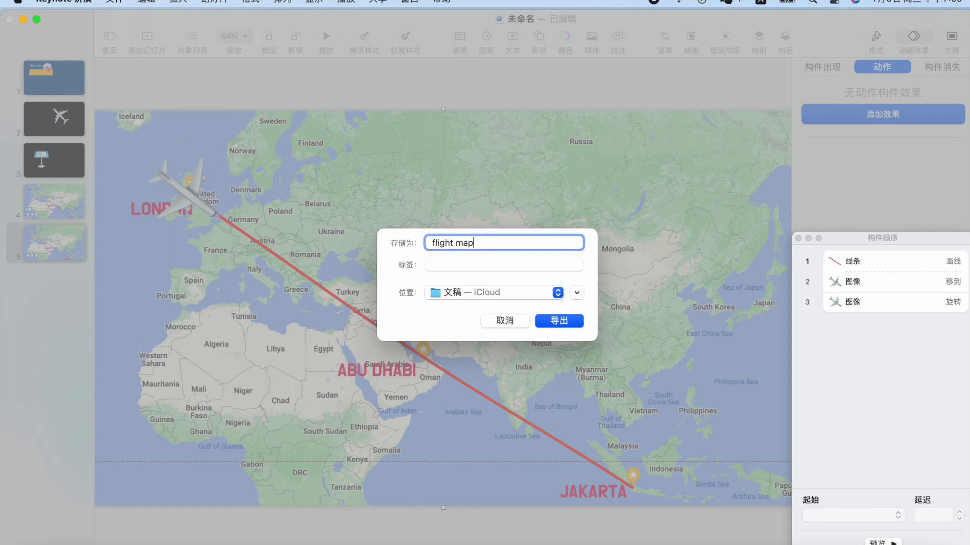
pyautogui.click(563, 324)
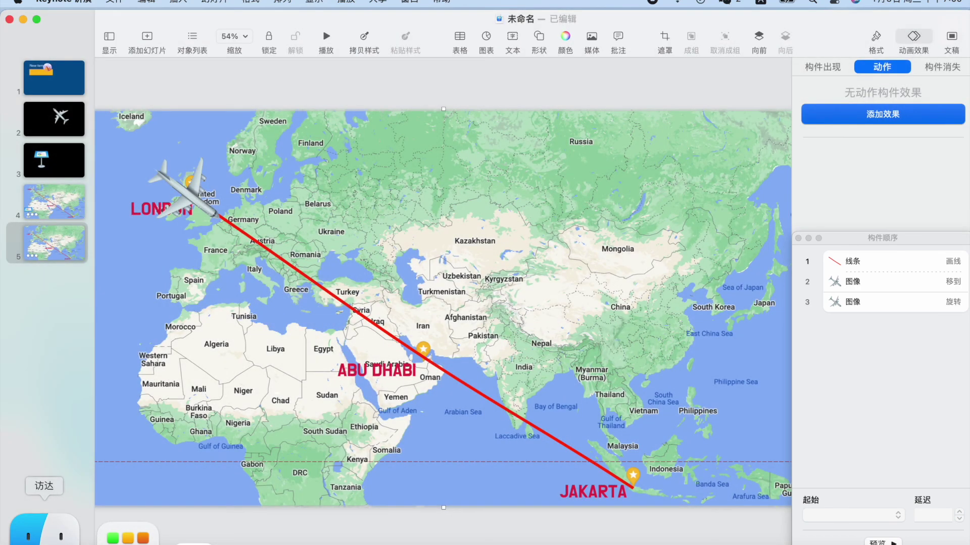
pyautogui.click(44, 528)
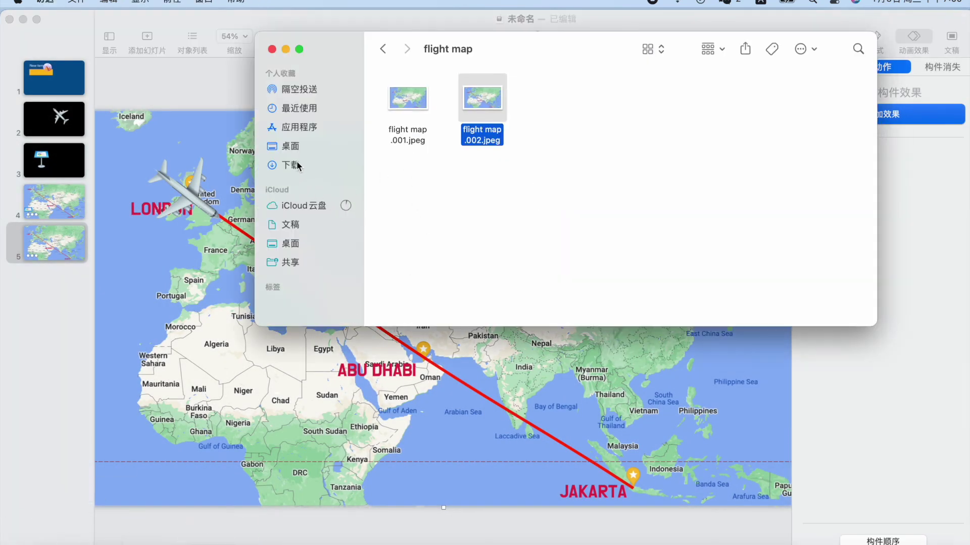
# Open the 861.7 MB 'flight map' movie from Finder's Documents folder
pyautogui.click(295, 225)
pyautogui.moveTo(556, 184)
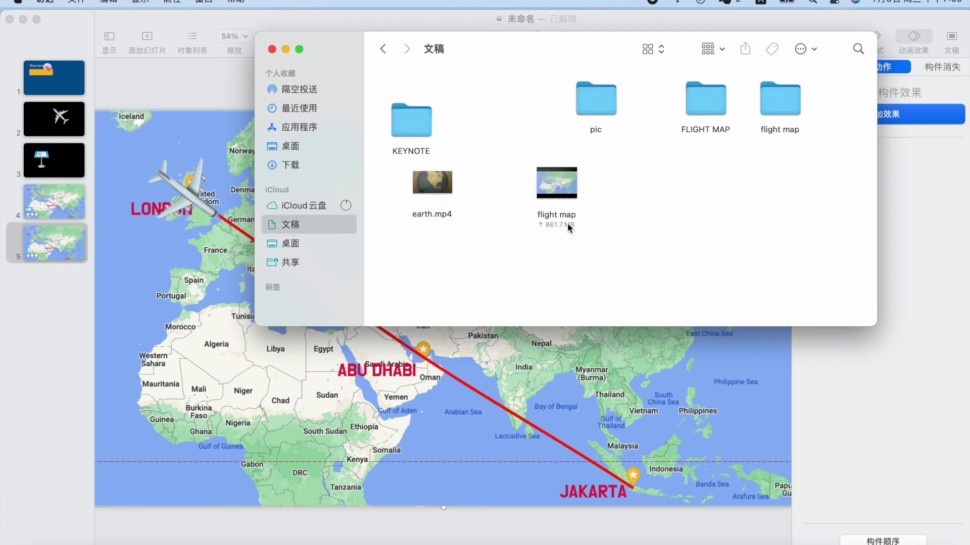
pyautogui.click(558, 183)
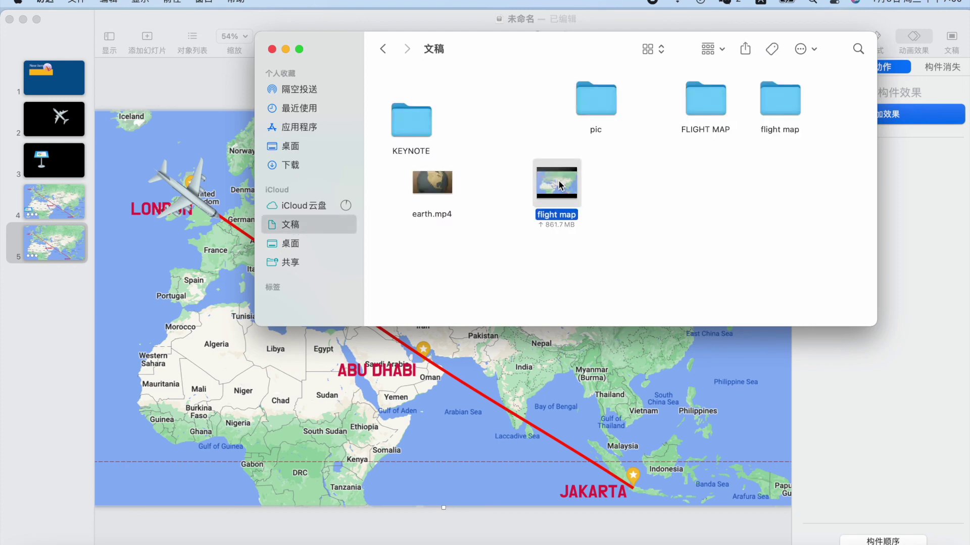
pyautogui.doubleClick(559, 185)
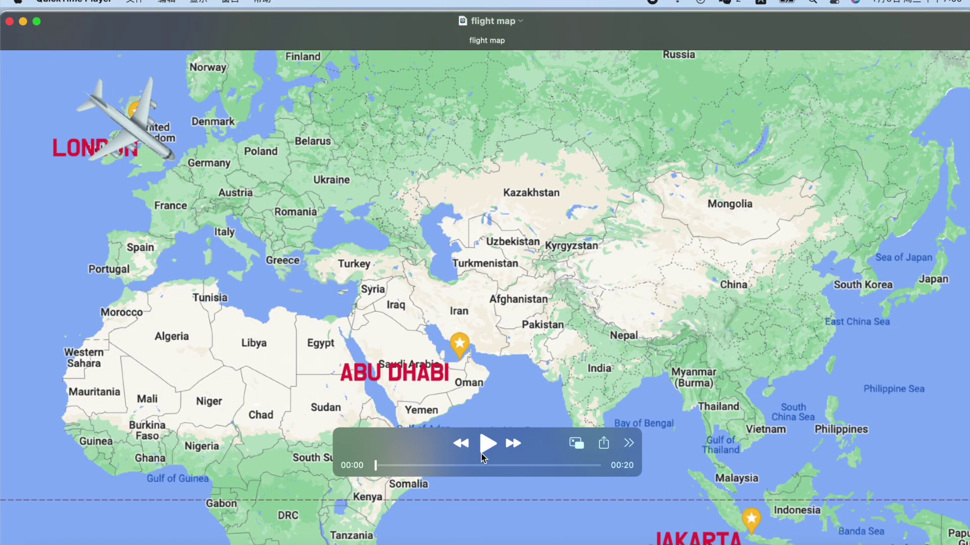
# Play the 'flight map' movie in QuickTime Player, pausing once and resuming
pyautogui.click(485, 445)
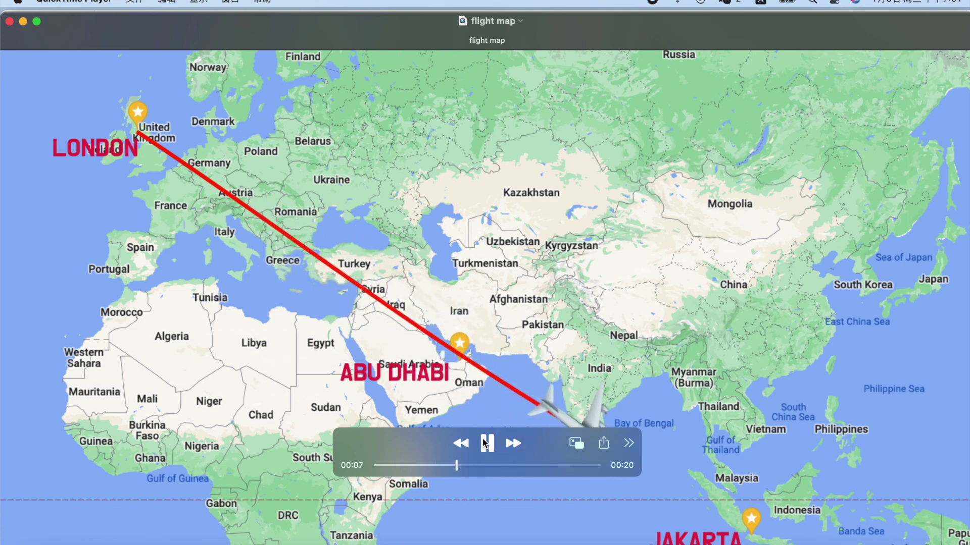
pyautogui.click(484, 443)
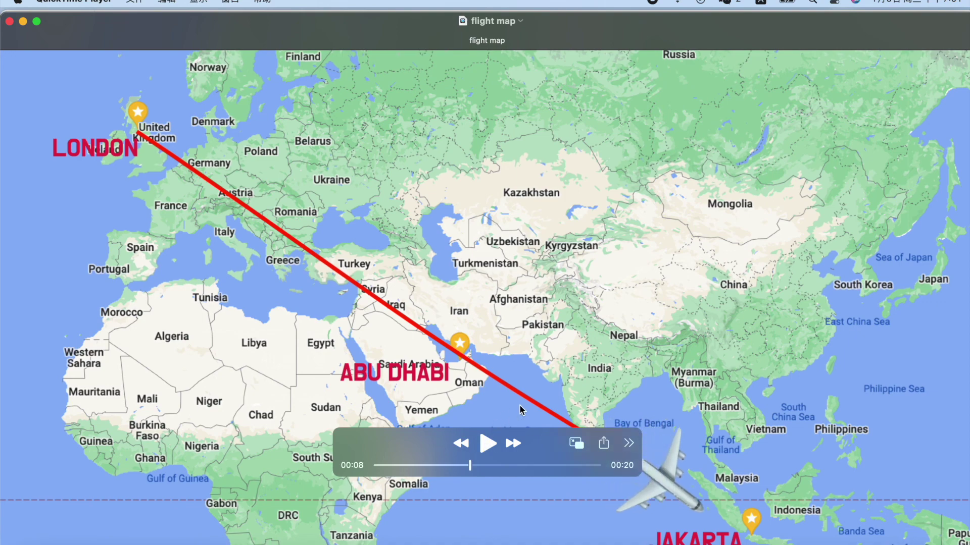
pyautogui.click(490, 449)
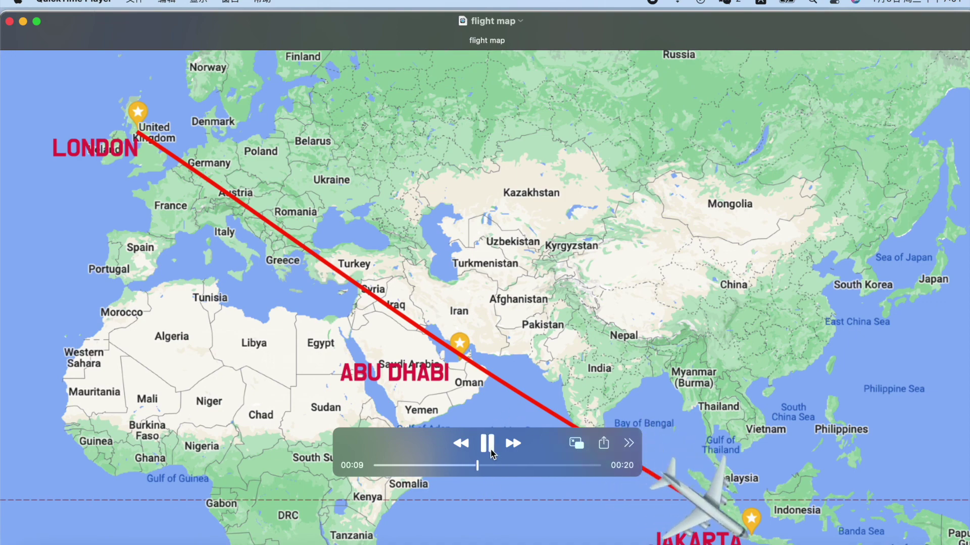